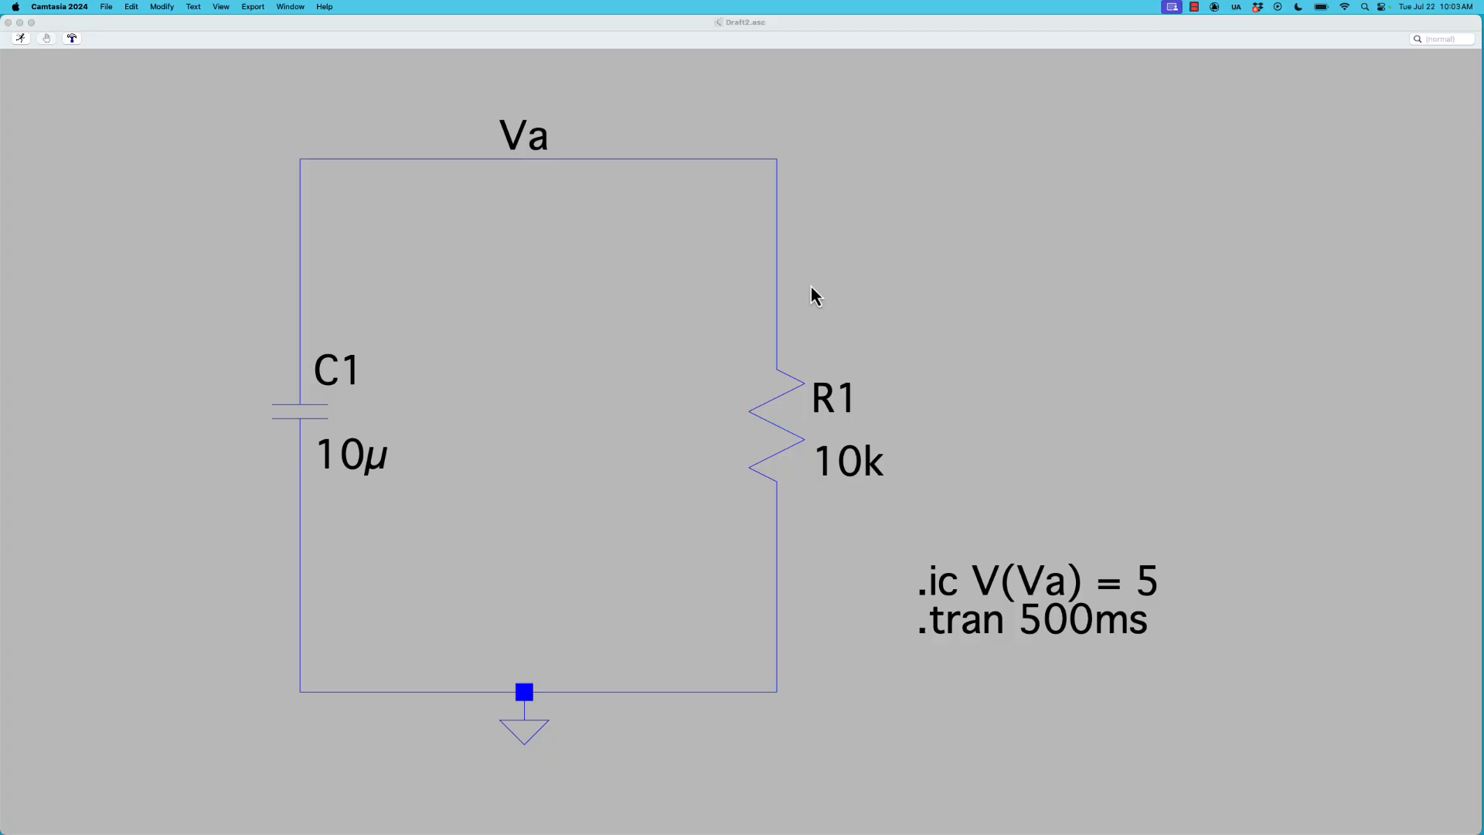
Delete capacitor C1 from the left branch of the circuit
{"action": "scroll", "coordinate": [747, 322], "scroll_direction": "down", "scroll_amount": 1}
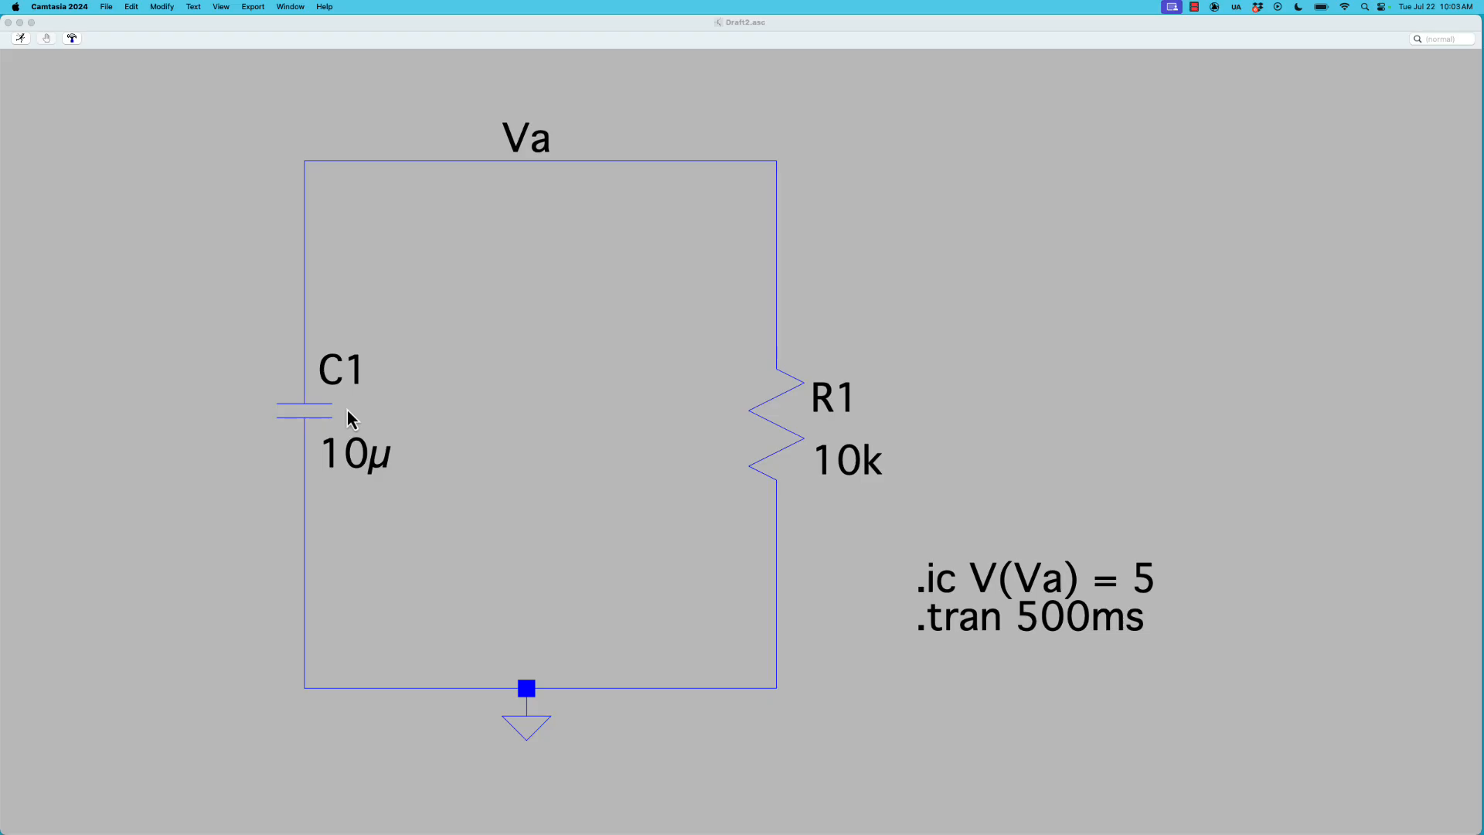
{"action": "left_click", "coordinate": [239, 380]}
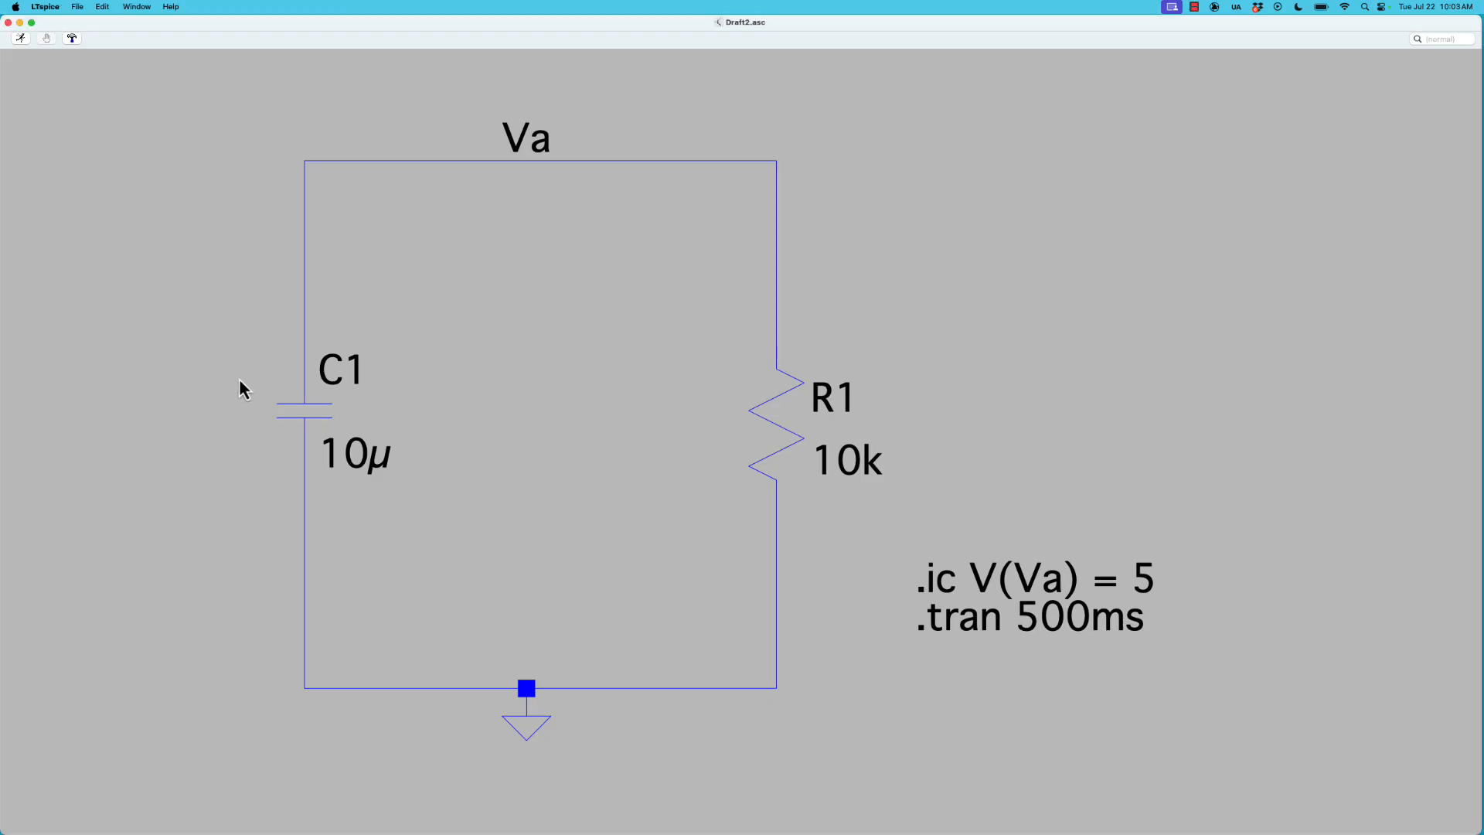
{"action": "key", "text": "Delete"}
{"action": "left_click", "coordinate": [310, 407]}
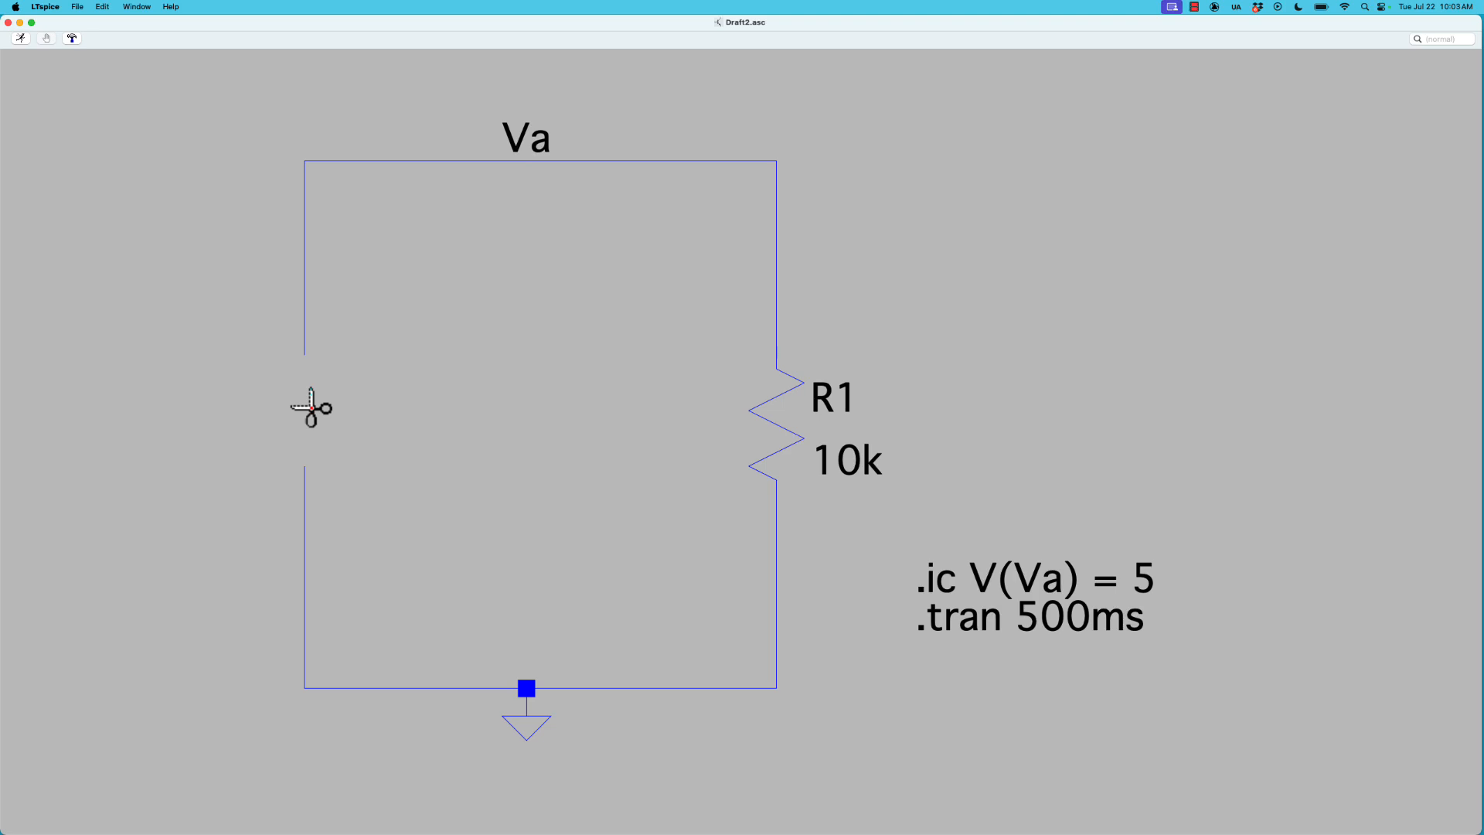
{"action": "key", "text": "l"}
{"action": "left_click", "coordinate": [307, 413]}
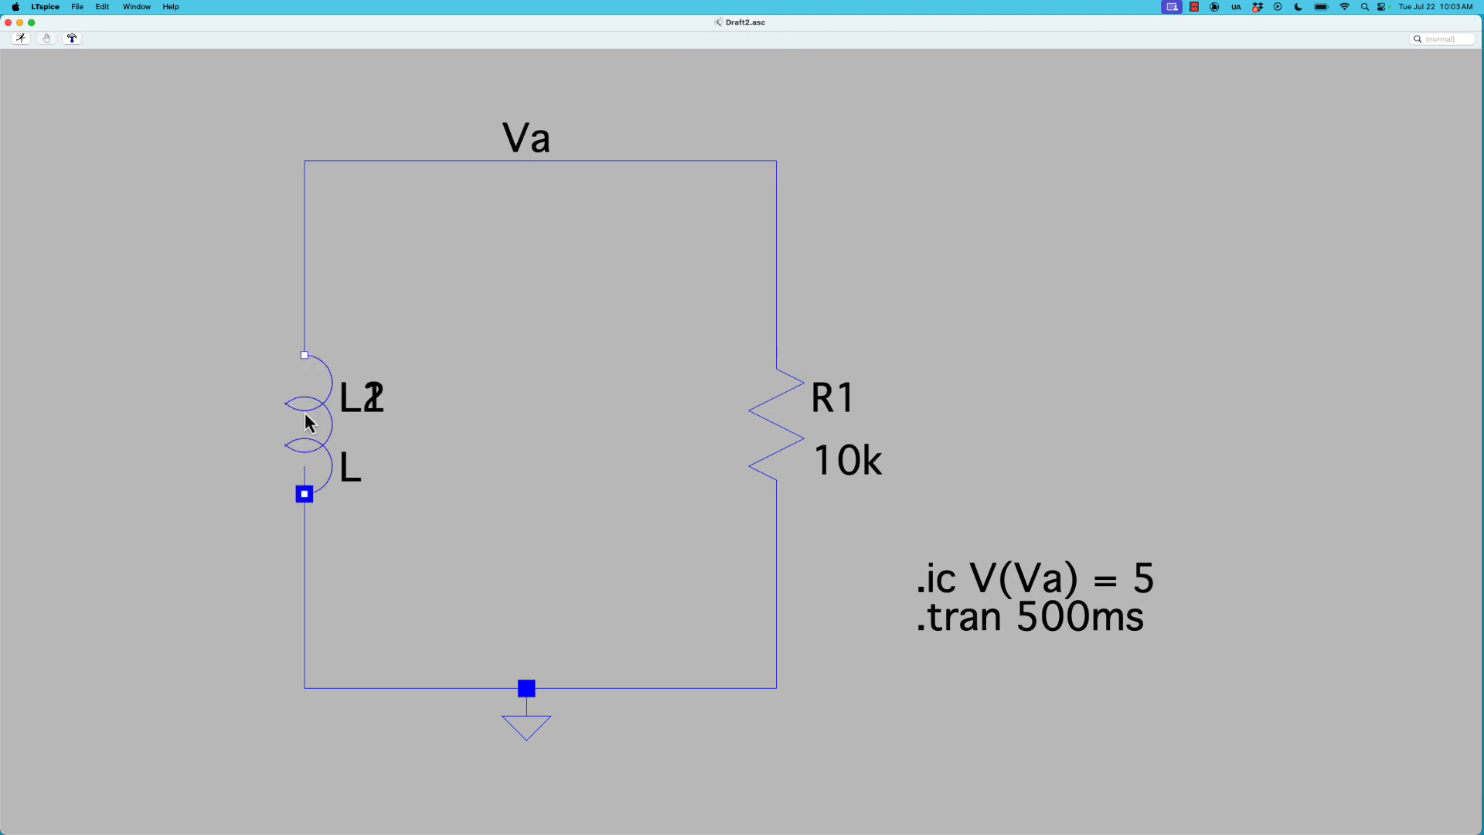
{"action": "key", "text": "Escape"}
{"action": "key", "text": "Delete"}
{"action": "left_click", "coordinate": [328, 413]}
{"action": "key", "text": "Escape"}
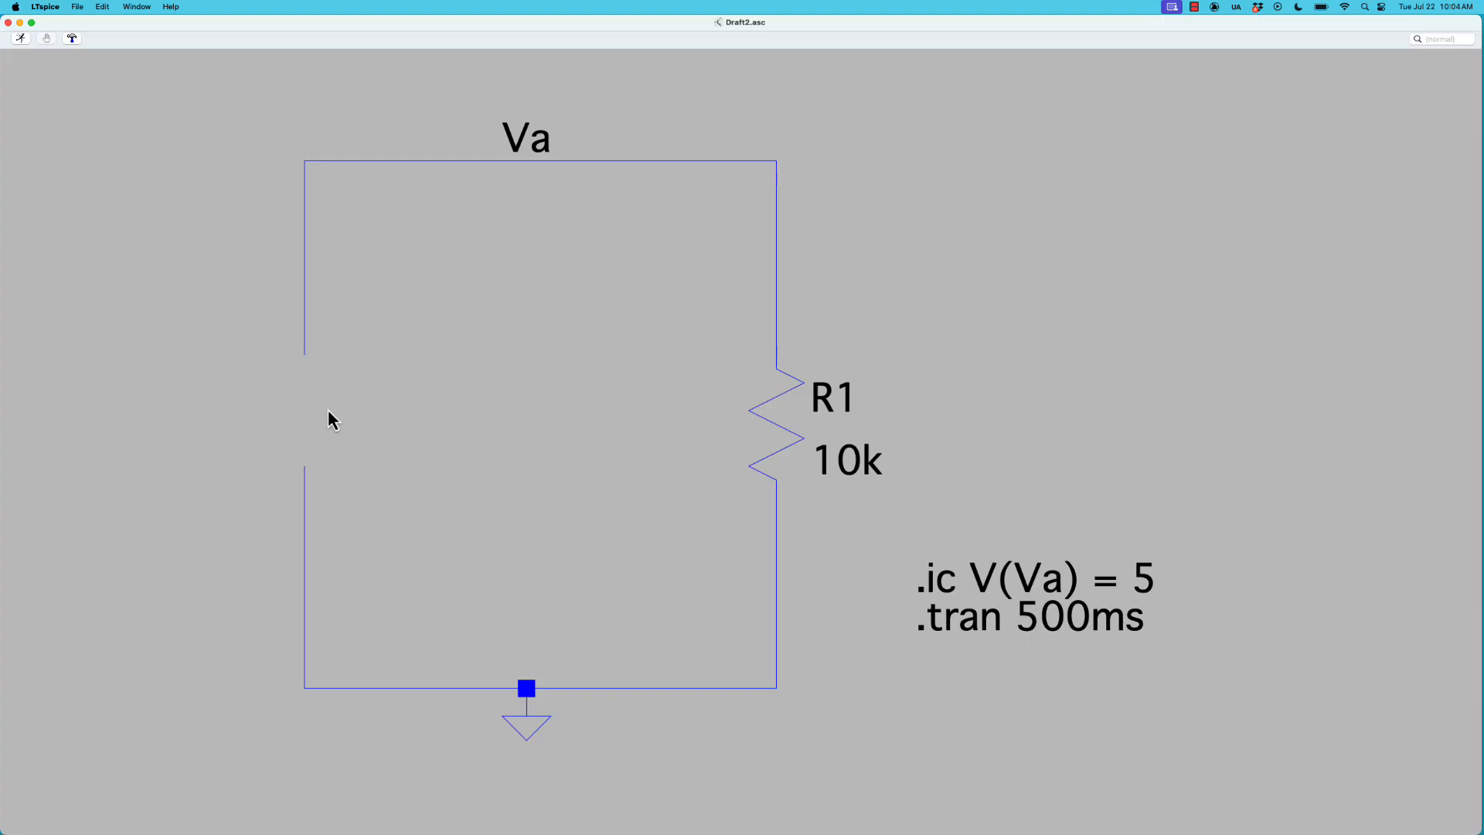
Delete the two leftover vertical wire segments in the left branch
{"action": "key", "text": "Delete"}
{"action": "key", "text": "Escape"}
{"action": "key", "text": "Delete"}
{"action": "left_click", "coordinate": [304, 484]}
{"action": "left_click", "coordinate": [307, 354]}
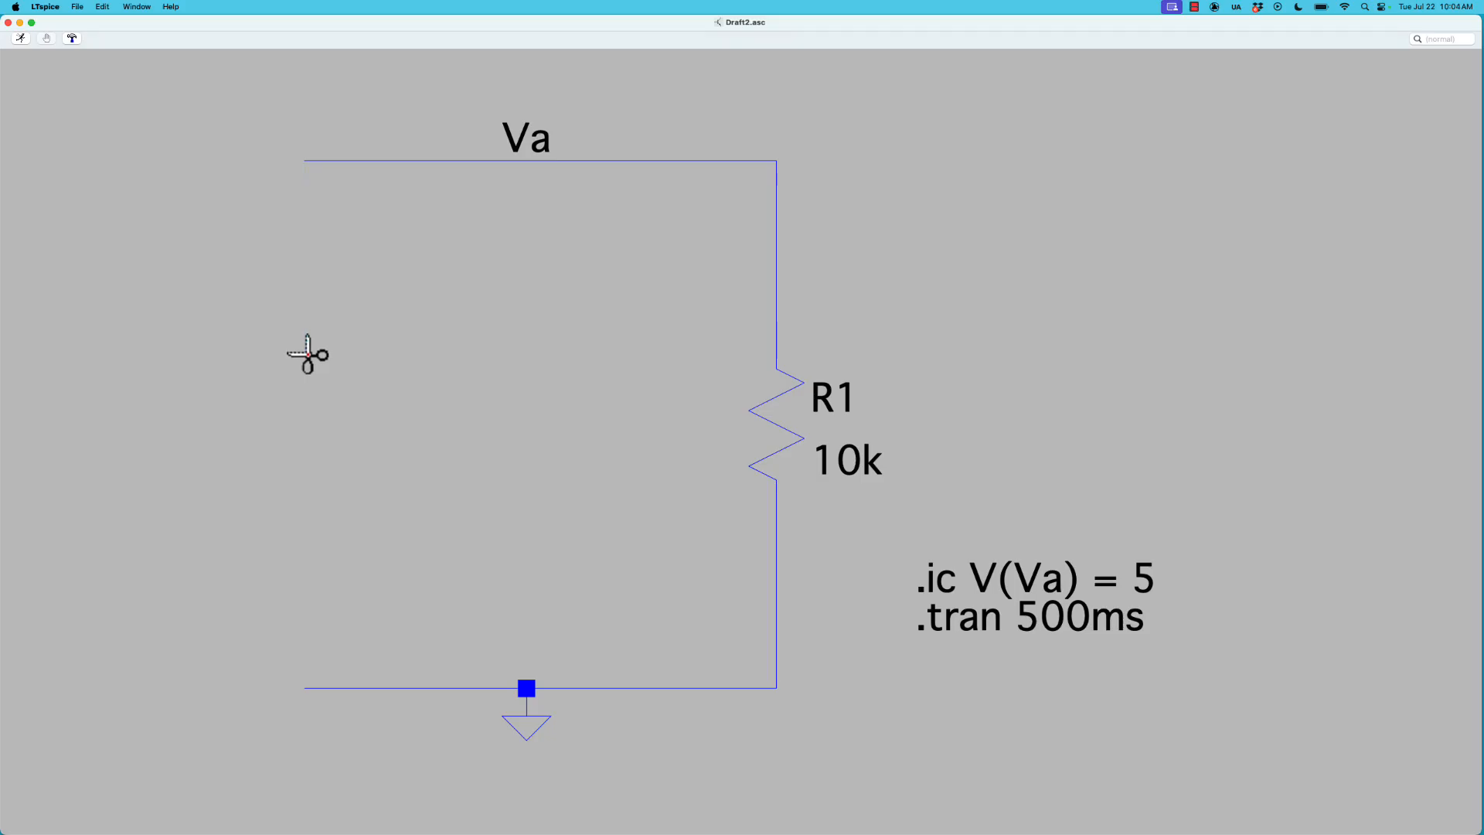
Place an inductor in the empty left branch and wire its upper end to the left end of the Va wire
{"action": "key", "text": "l"}
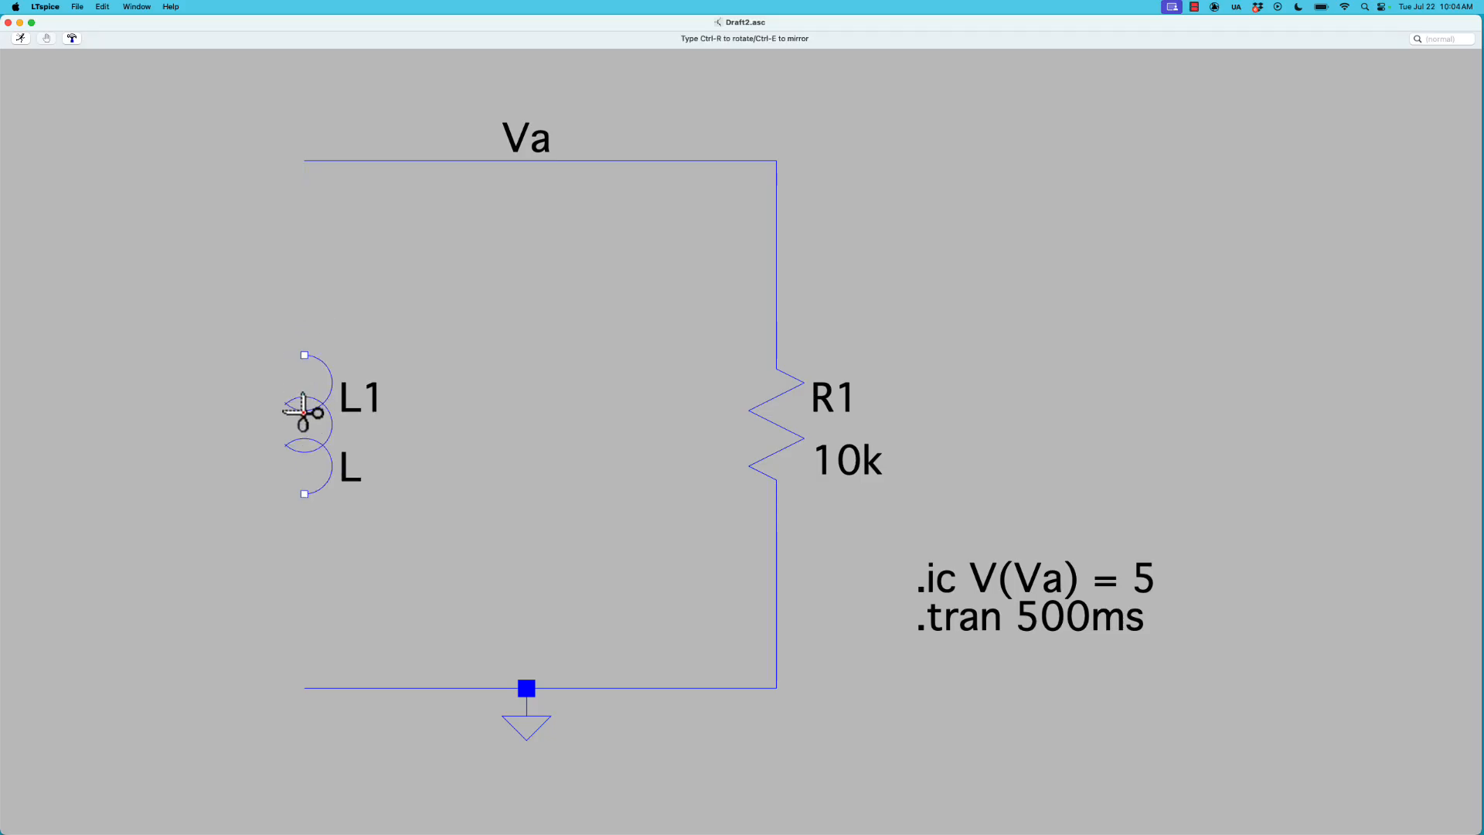
{"action": "left_click", "coordinate": [304, 414]}
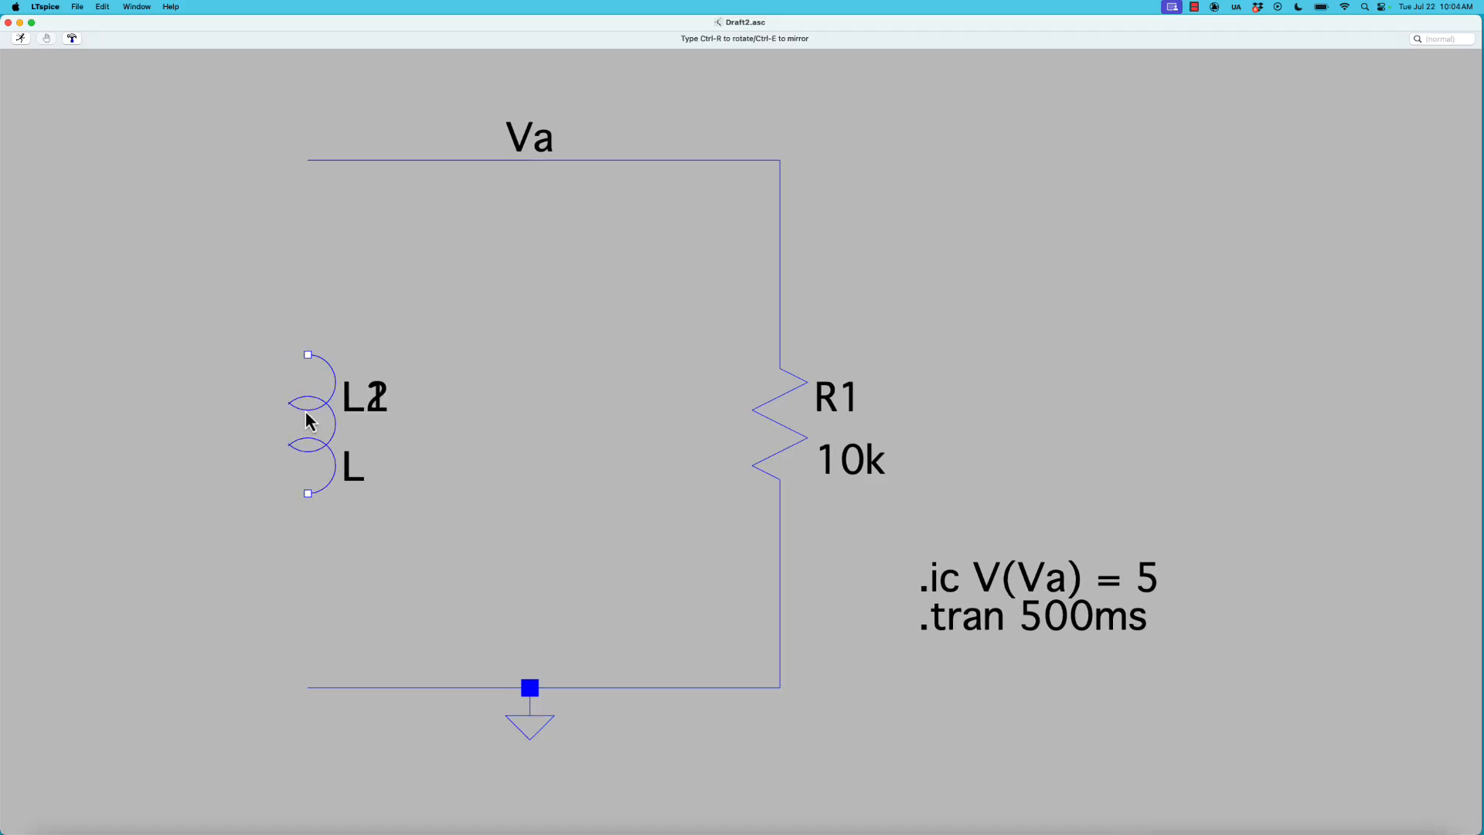
{"action": "key", "text": "w"}
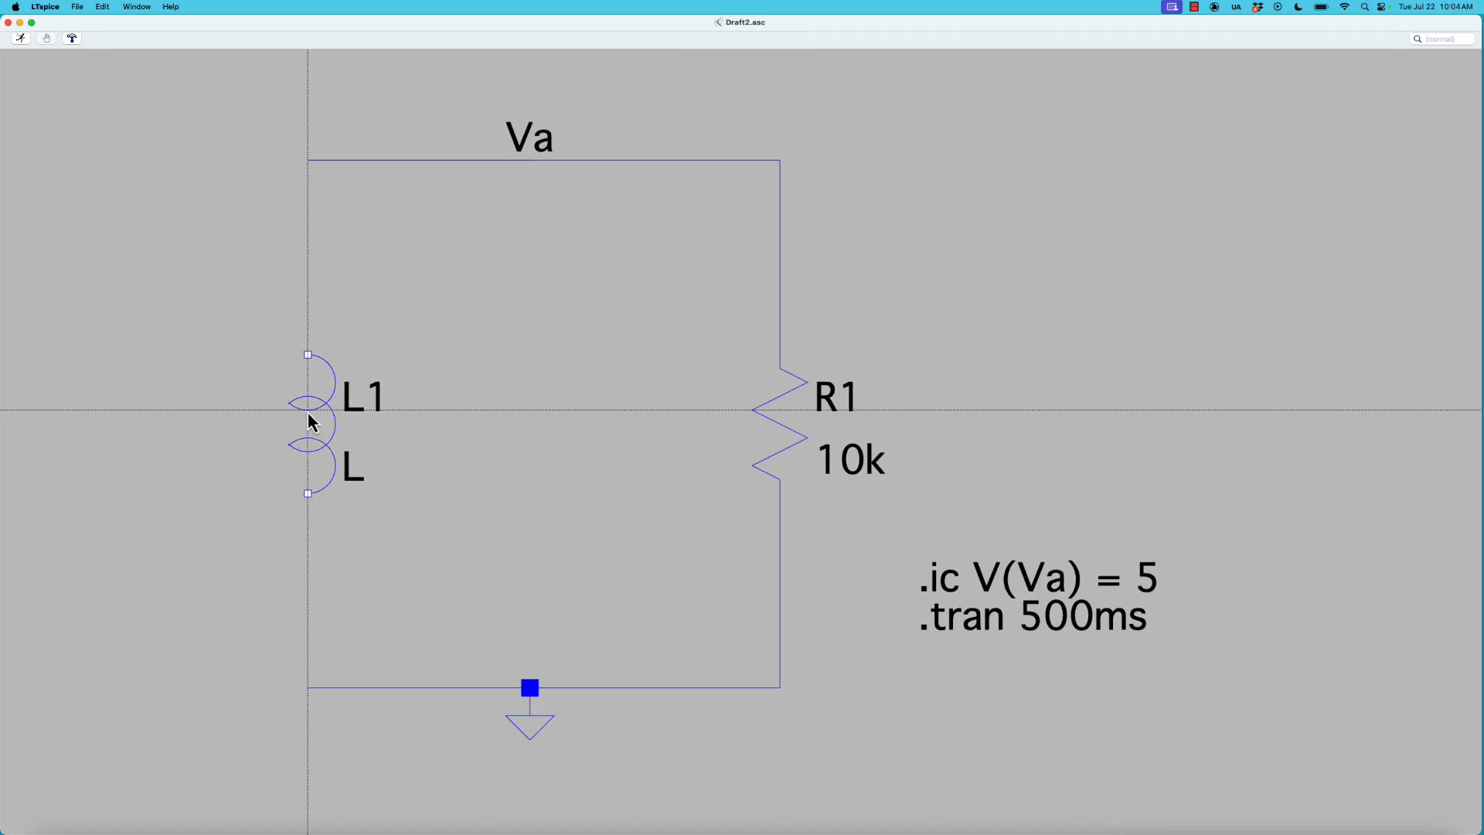
{"action": "left_click", "coordinate": [308, 354]}
{"action": "left_click", "coordinate": [307, 160]}
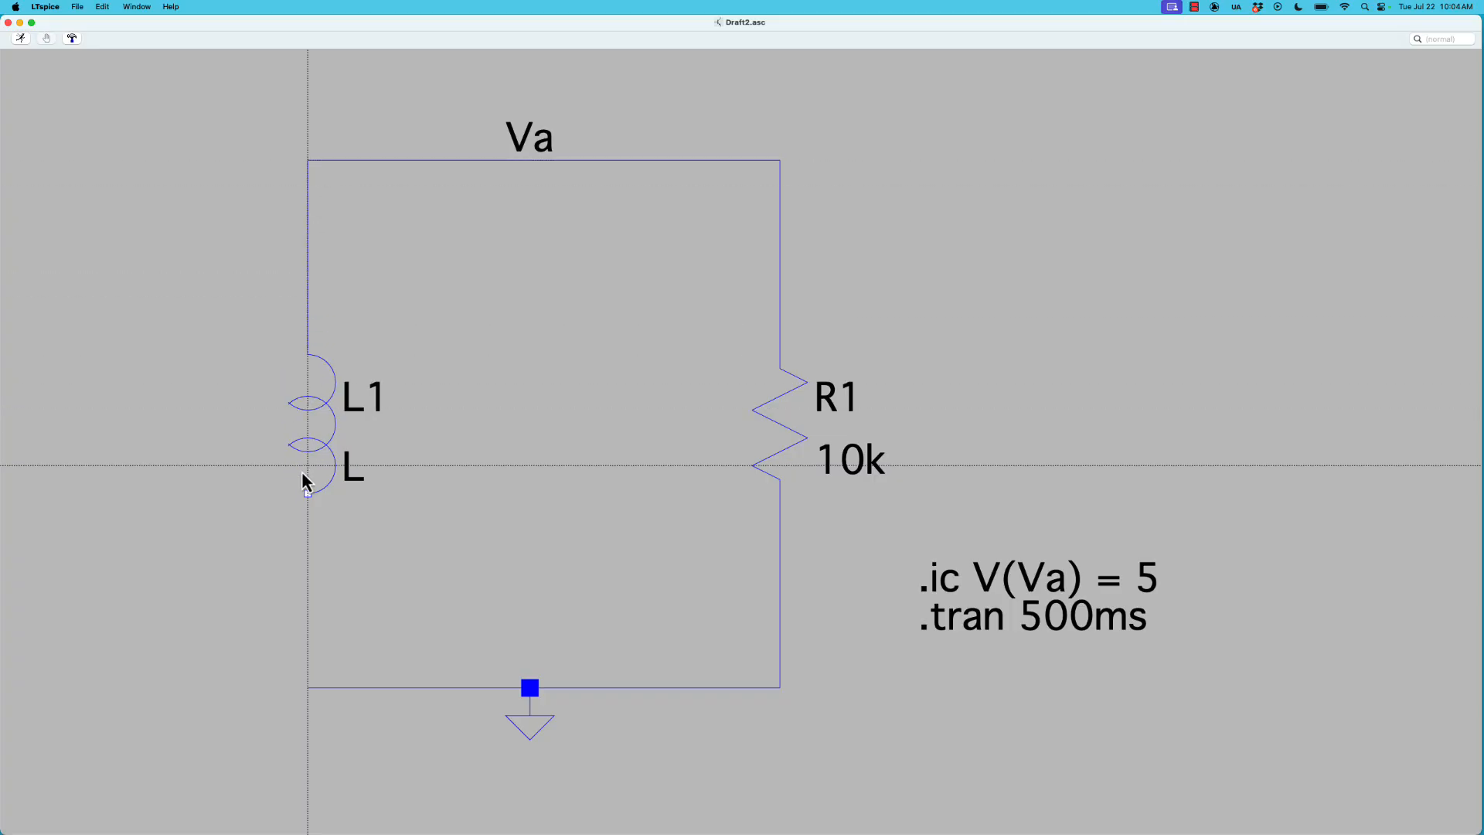
{"action": "key", "text": "Escape"}
Wire the inductor's lower end to the left end of the grounded wire
{"action": "scroll", "coordinate": [306, 493], "scroll_direction": "up", "scroll_amount": 1}
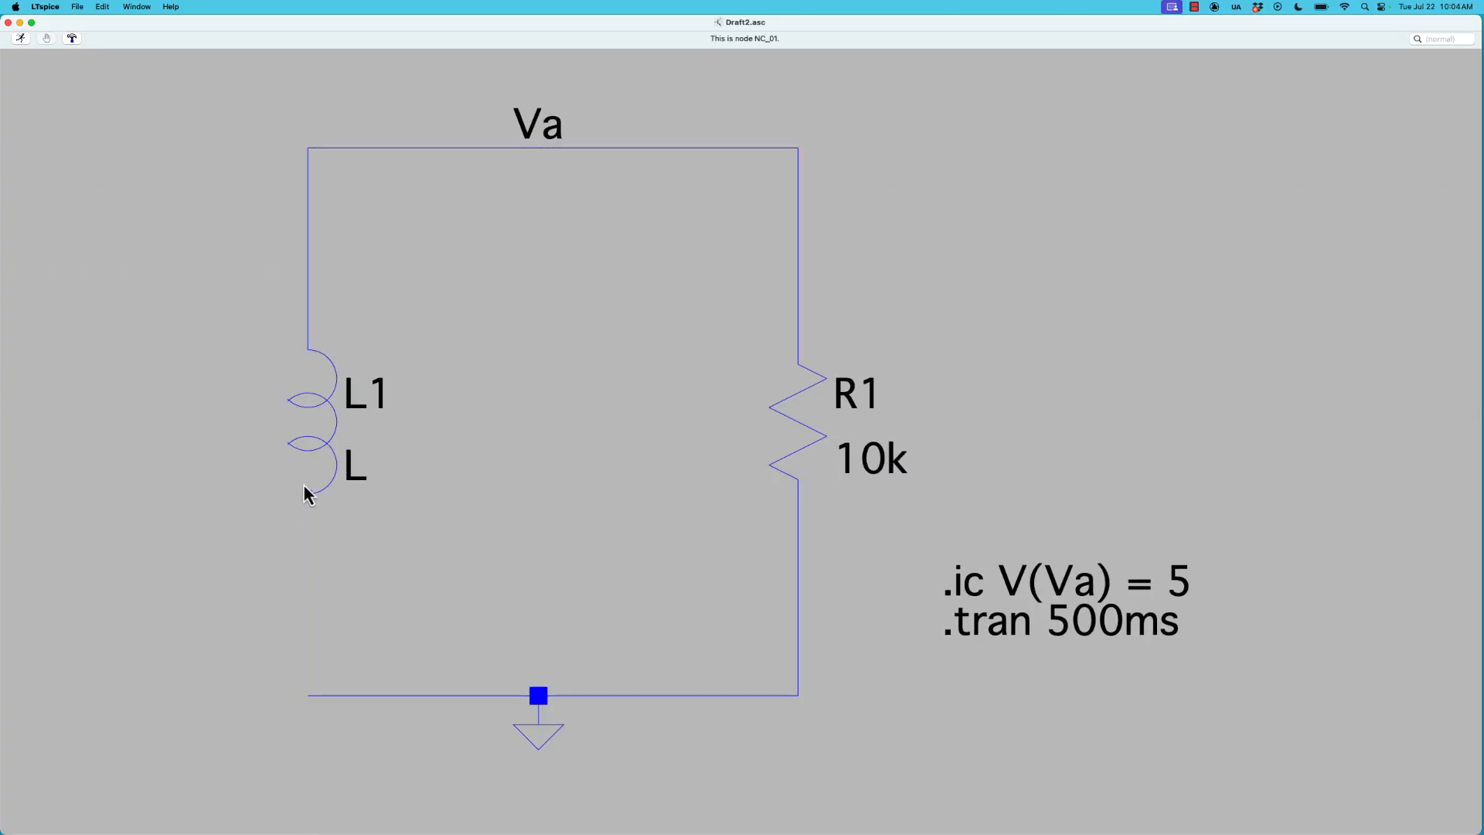
{"action": "key", "text": "w"}
{"action": "left_click", "coordinate": [308, 494]}
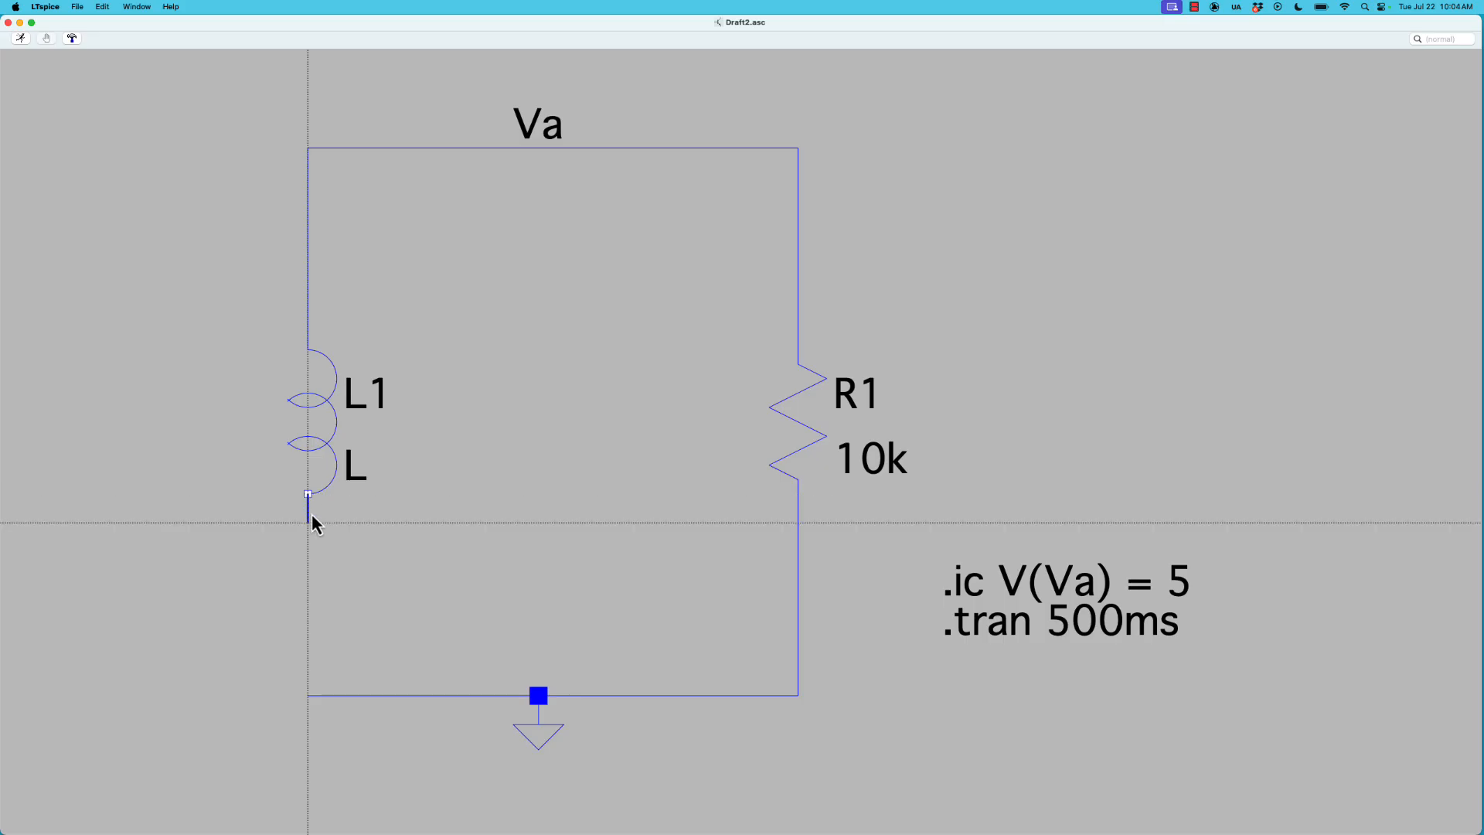
{"action": "left_click", "coordinate": [294, 687]}
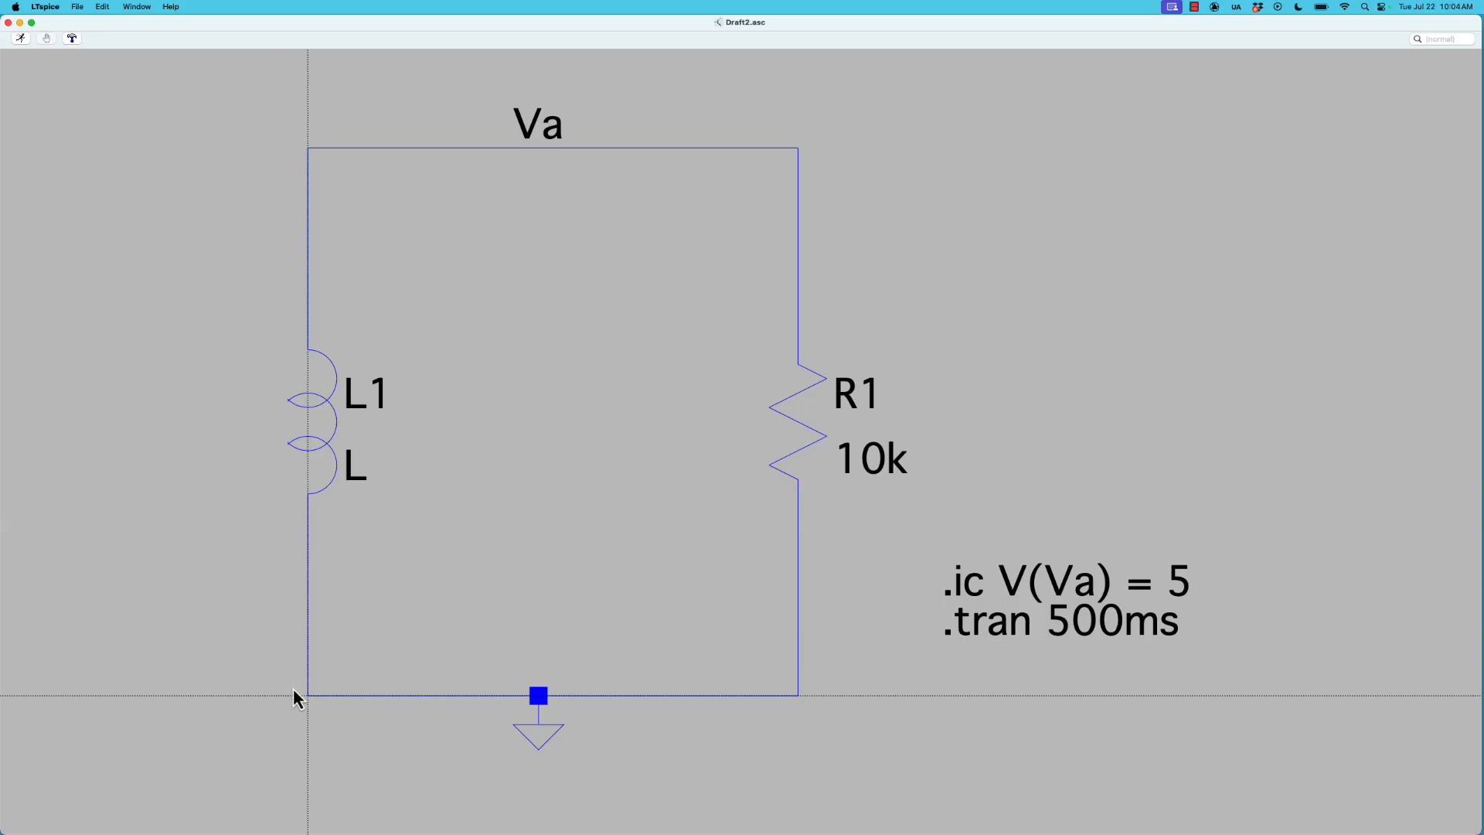
{"action": "key", "text": "Escape"}
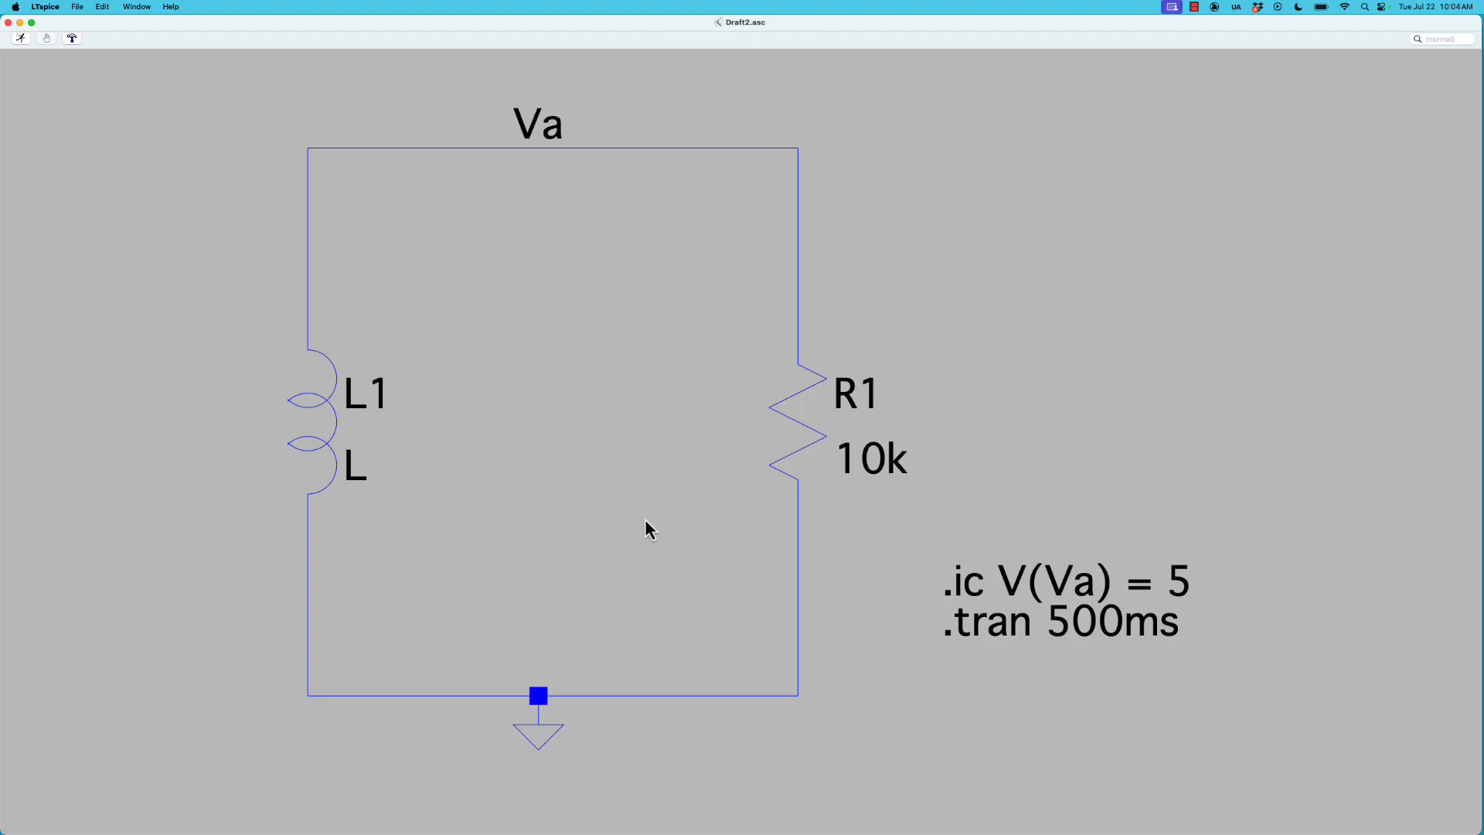
Set the inductance of L1 to 2H
{"action": "right_click", "coordinate": [331, 443]}
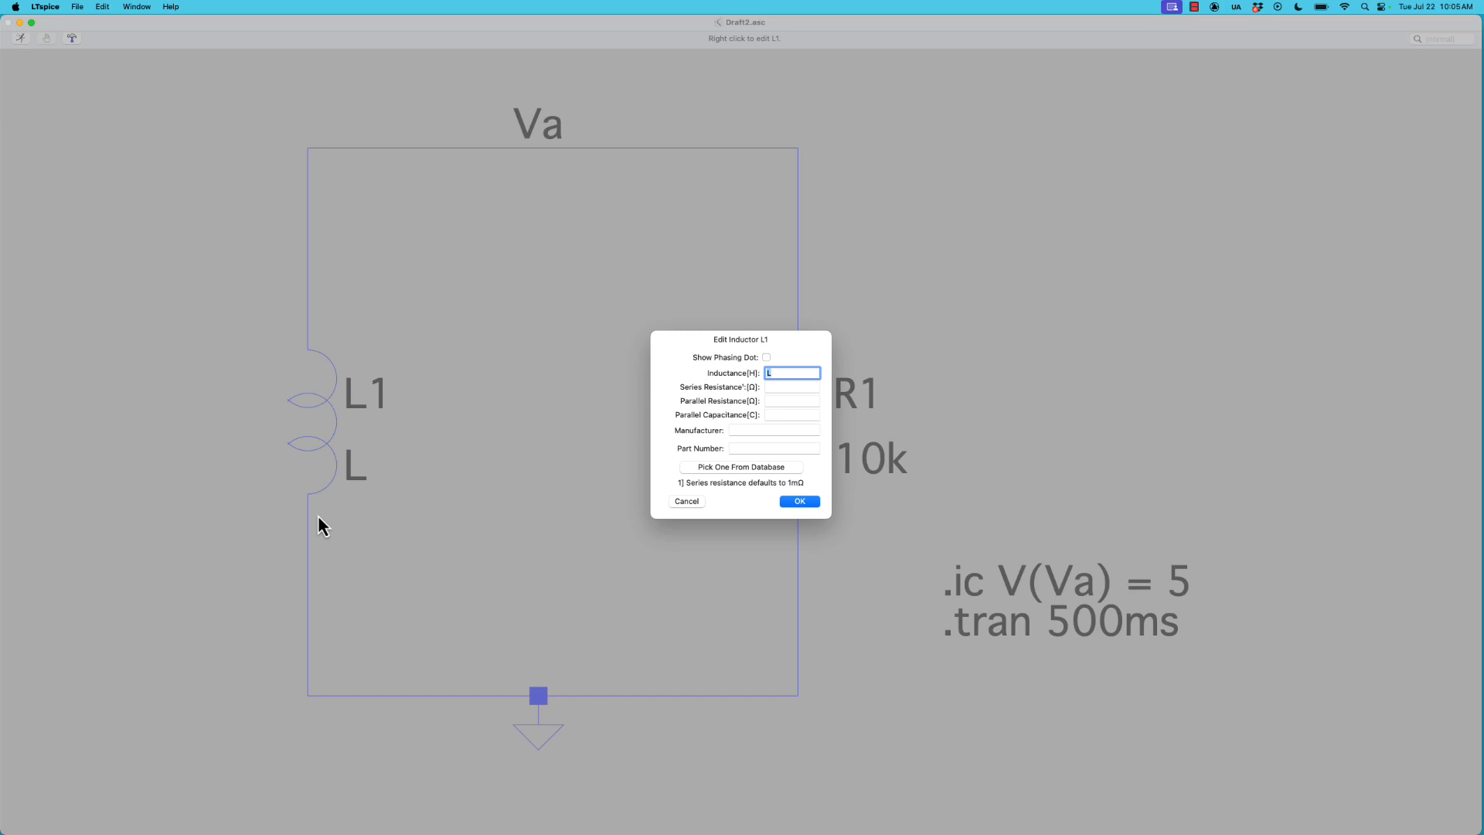
{"action": "type", "text": "2H"}
{"action": "key", "text": "BackSpace"}
{"action": "type", "text": "H"}
{"action": "key", "text": "Return"}
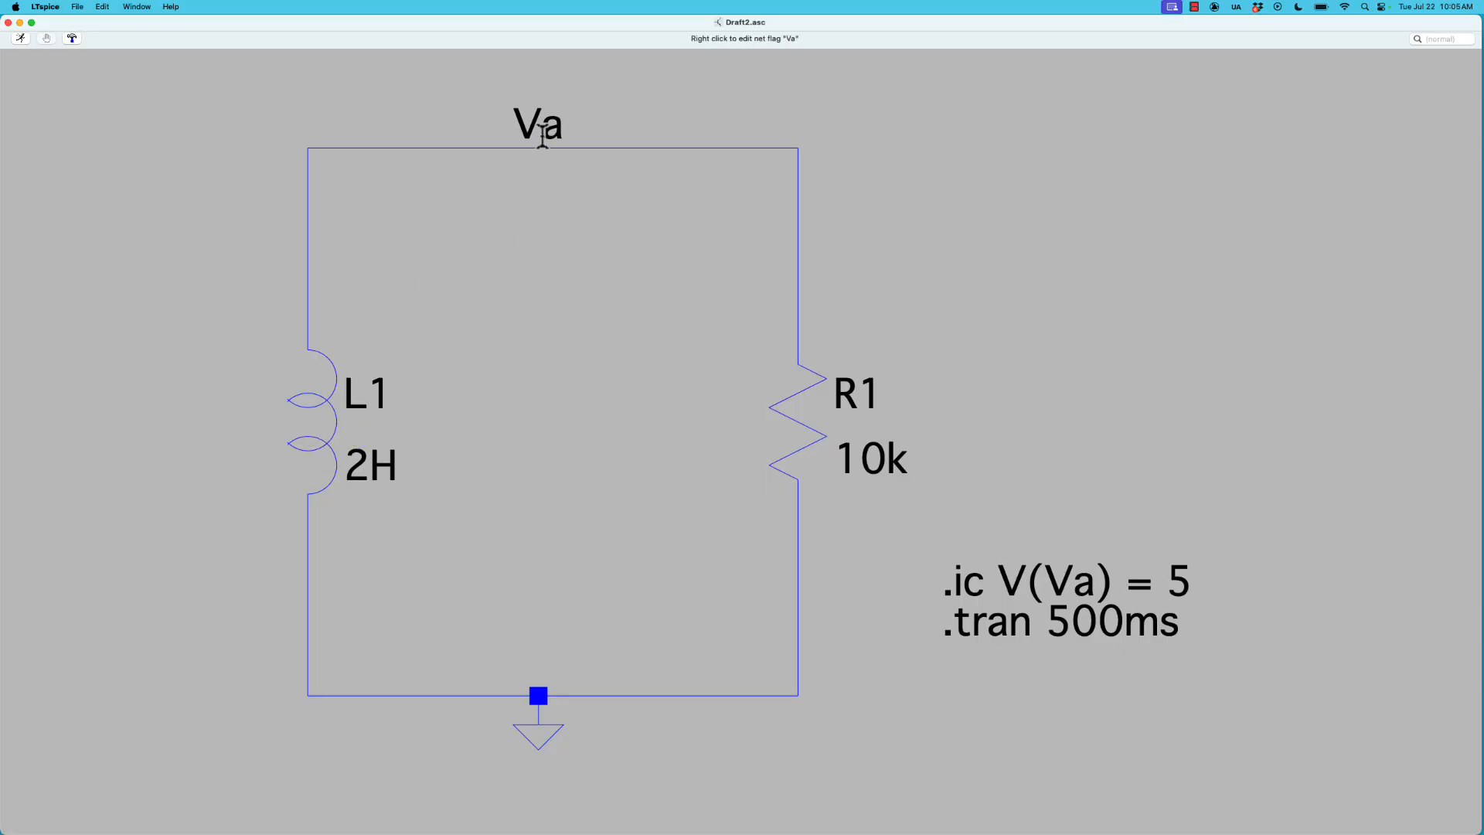
Change the initial-condition directive to .ic I(L1) = 1
{"action": "right_click", "coordinate": [1018, 584]}
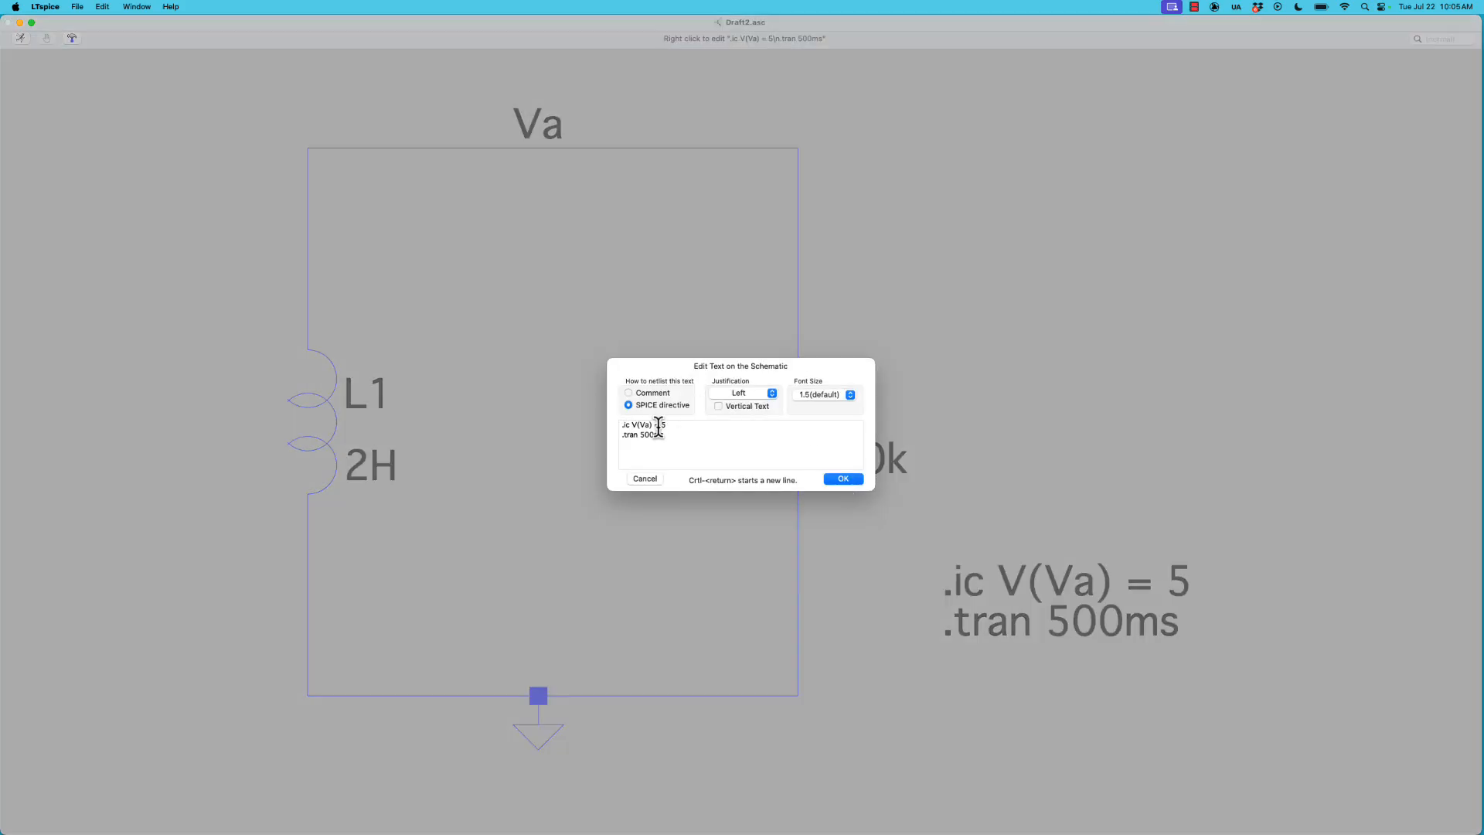
{"action": "left_click", "coordinate": [636, 424]}
{"action": "key", "text": "BackSpace"}
{"action": "type", "text": "I"}
{"action": "left_click", "coordinate": [666, 424]}
{"action": "key", "text": "BackSpace"}
{"action": "type", "text": "1"}
{"action": "left_click", "coordinate": [841, 479]}
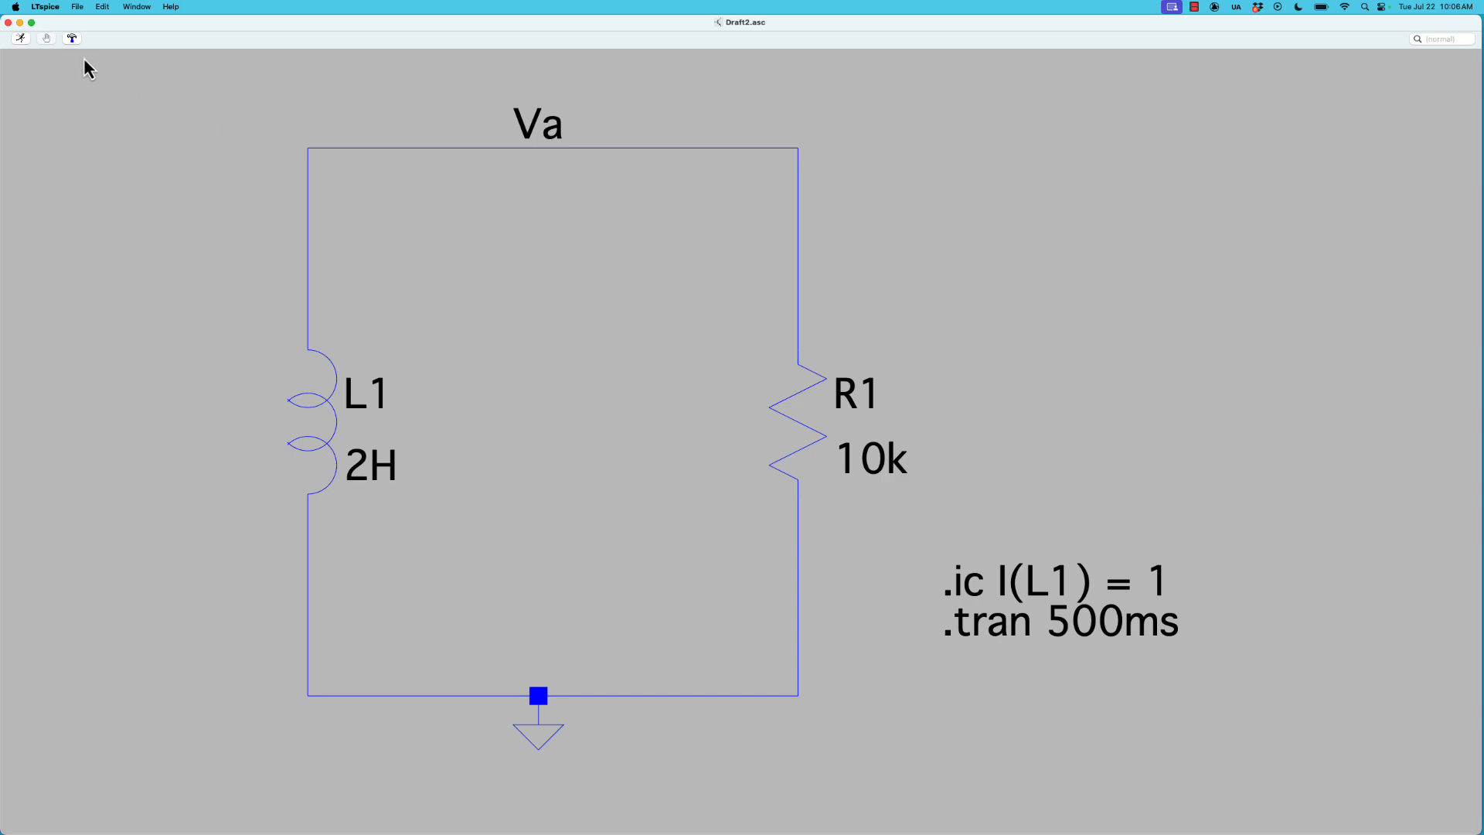
Run the transient simulation, then enlarge the waveform window and position it clear of the circuit
{"action": "left_click", "coordinate": [19, 40]}
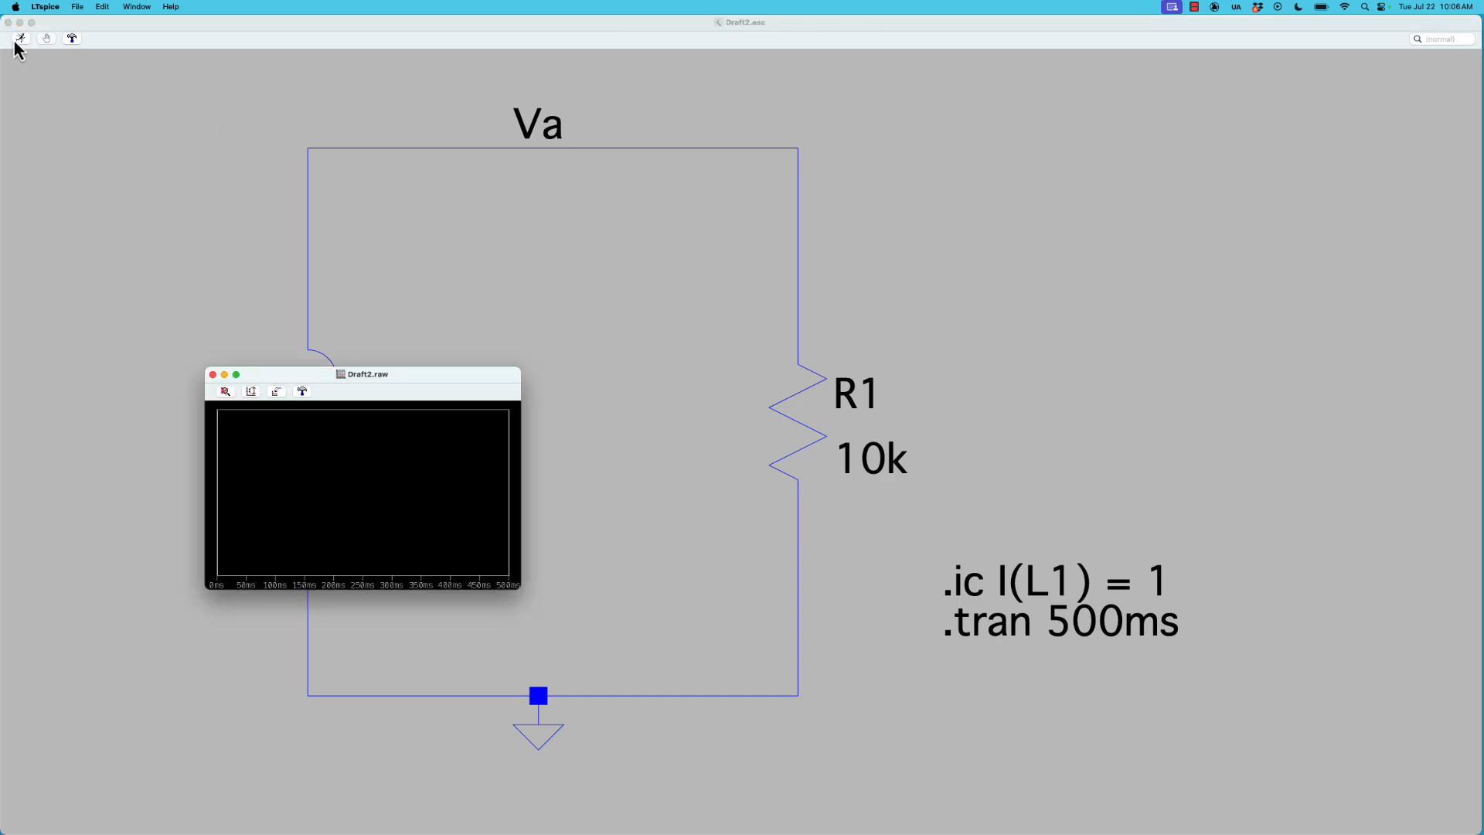
{"action": "left_click_drag", "start_coordinate": [300, 380], "coordinate": [945, 112]}
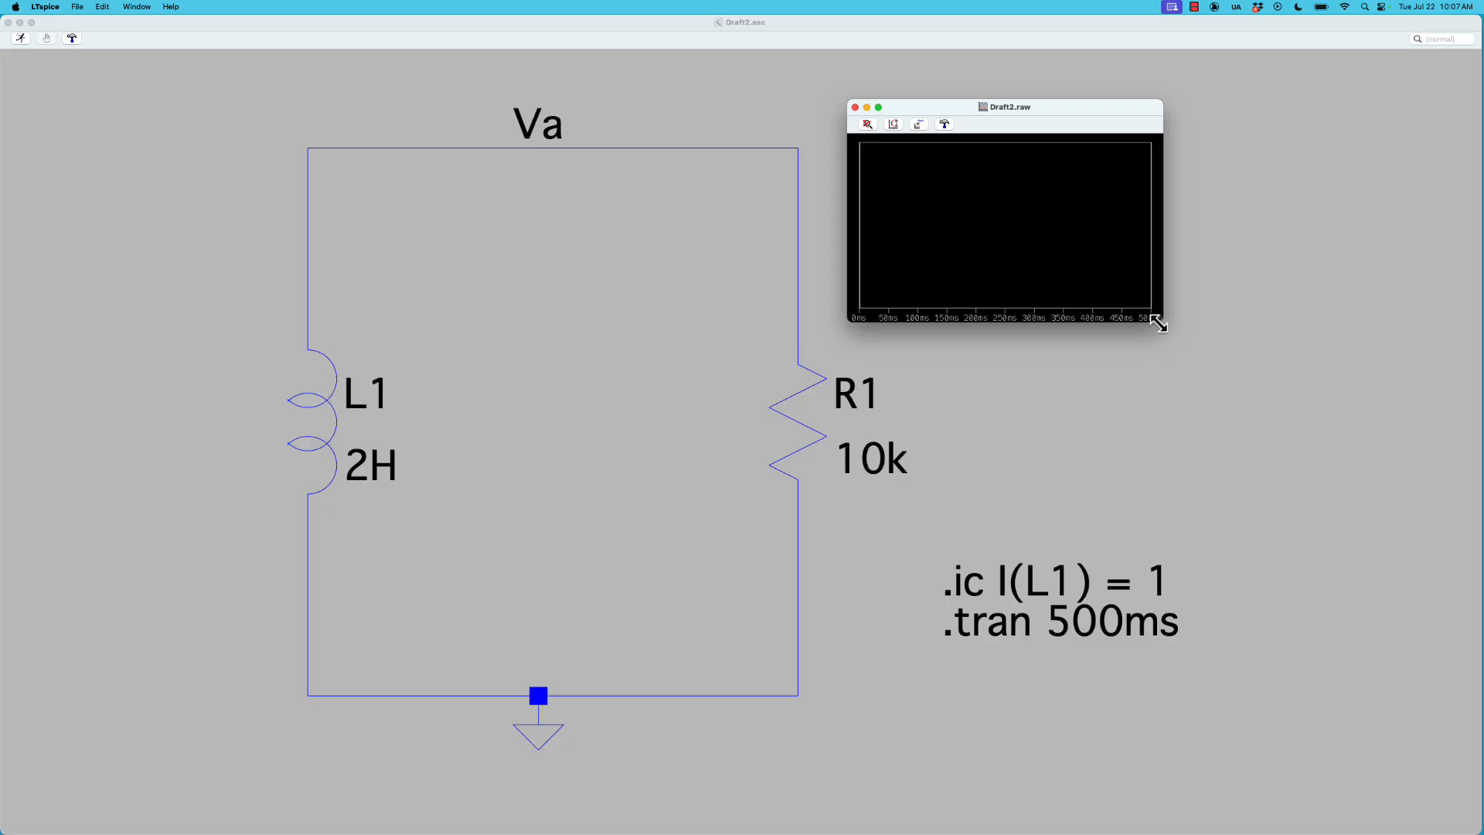
{"action": "left_click_drag", "start_coordinate": [1156, 317], "coordinate": [1393, 484]}
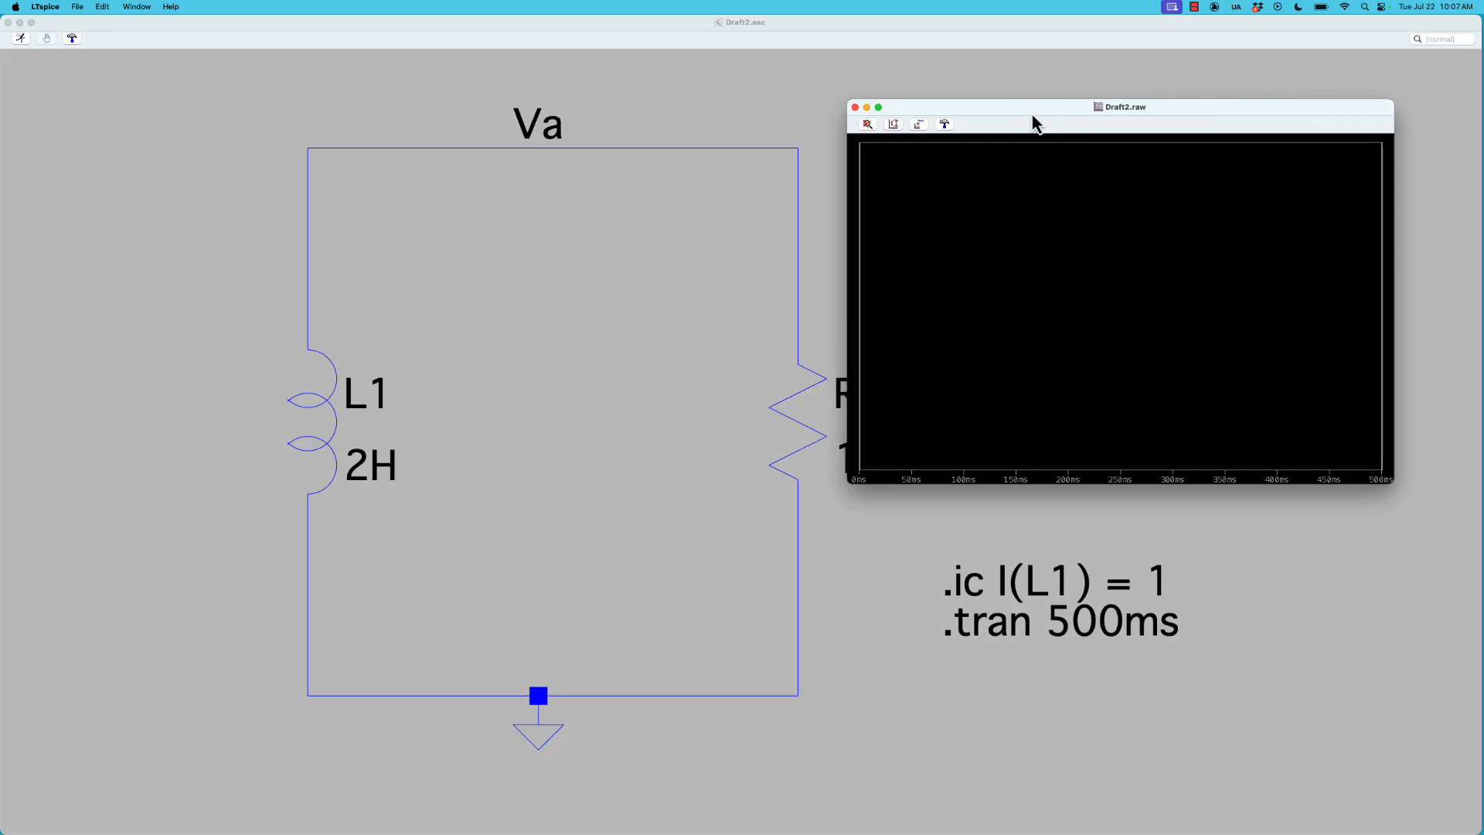
{"action": "left_click_drag", "start_coordinate": [1033, 117], "coordinate": [1110, 97]}
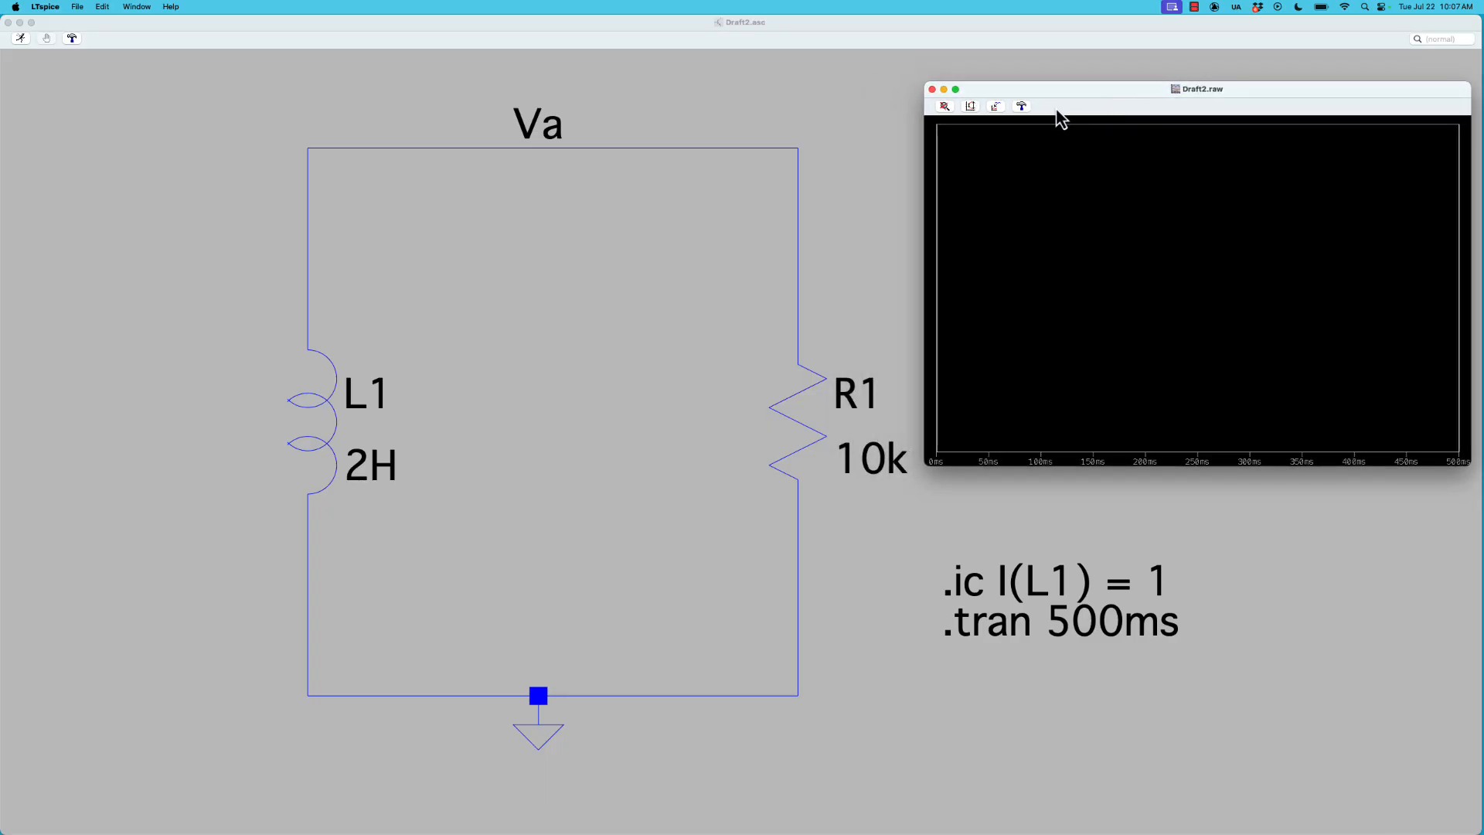
Plot the inductor and resistor currents, I(L1) and I(R1), in the waveform window
{"action": "left_click", "coordinate": [1000, 108]}
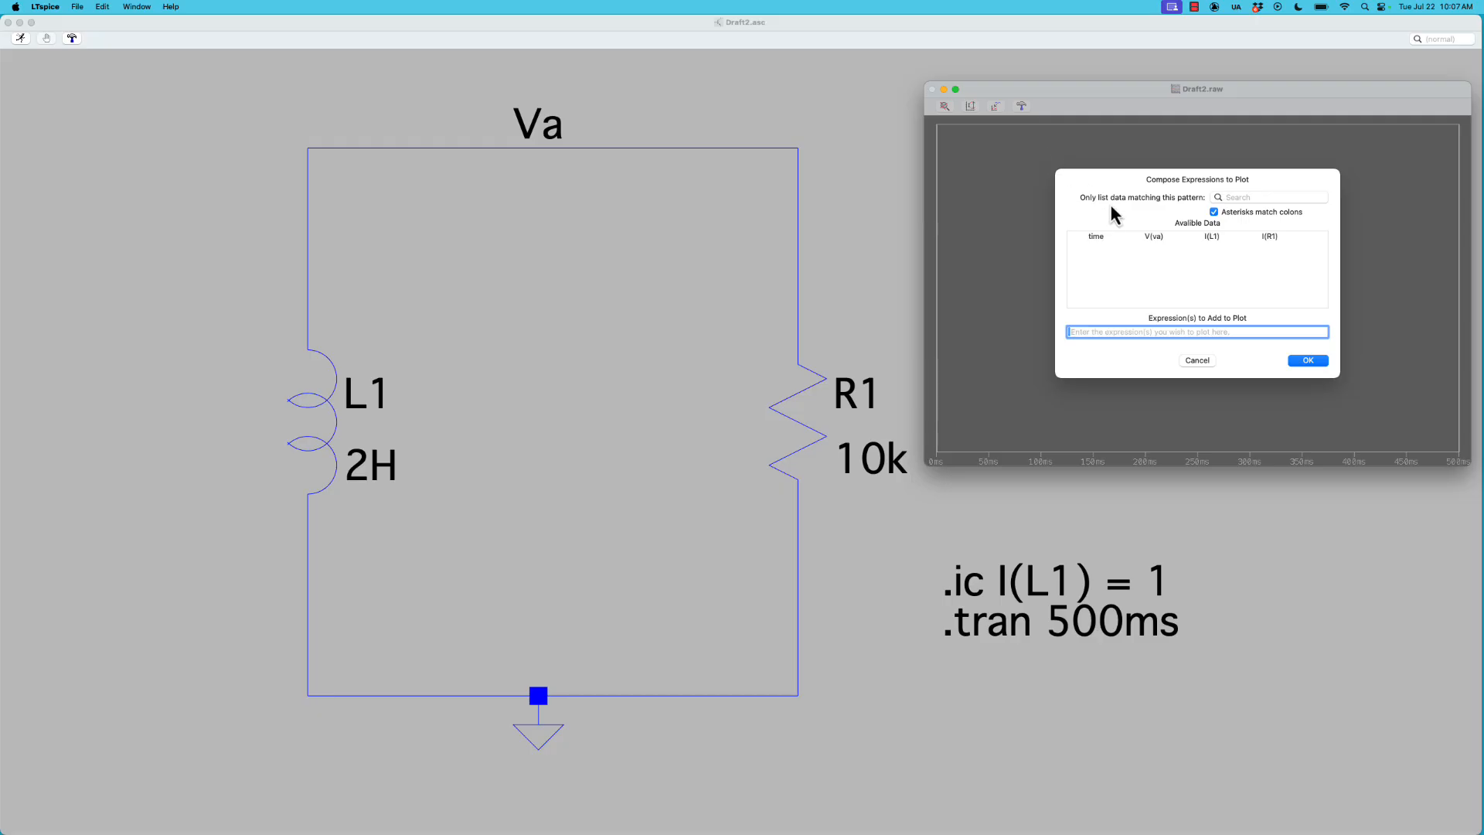
{"action": "left_click", "coordinate": [1209, 239]}
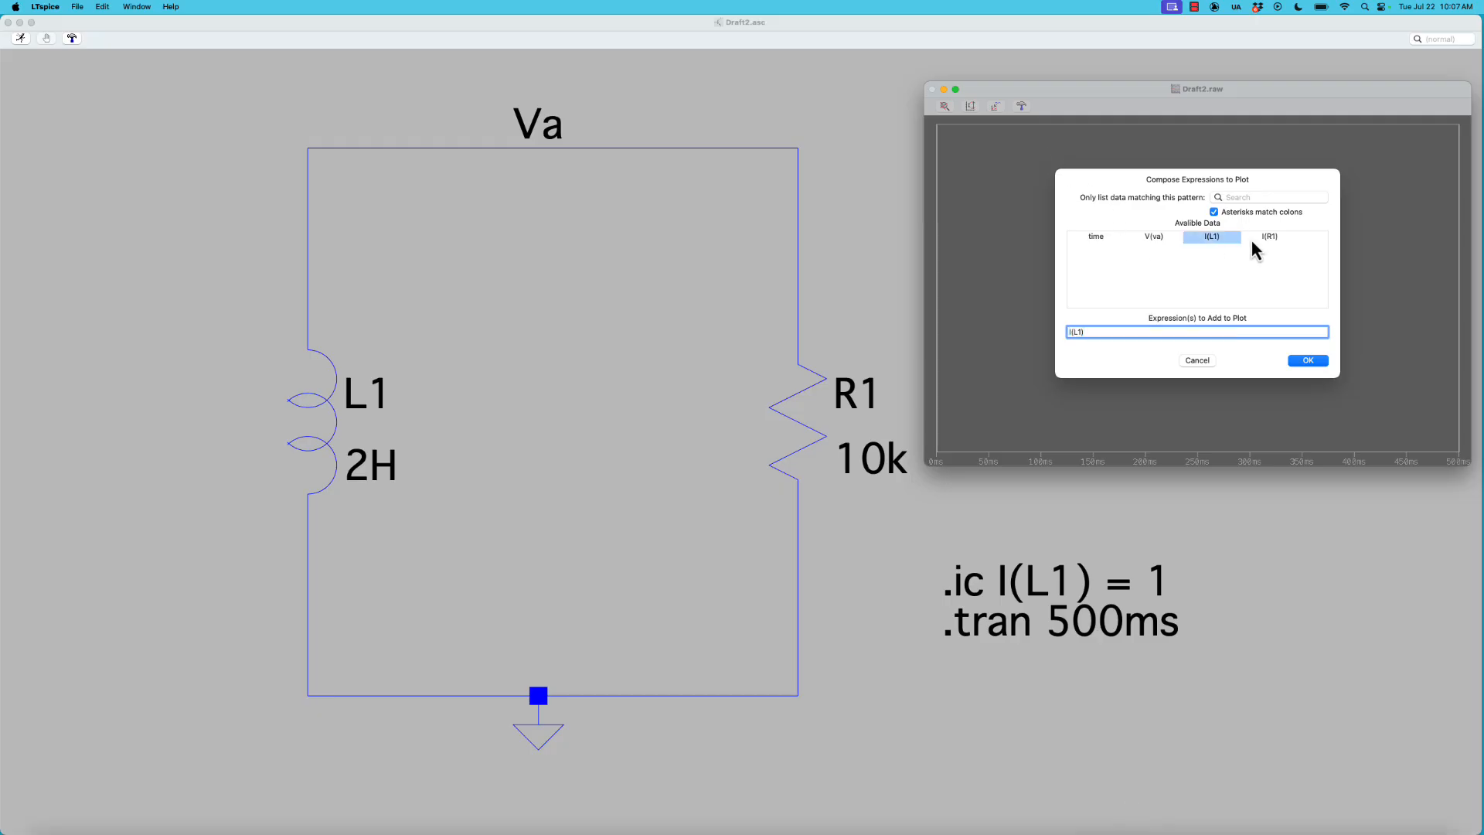
{"action": "left_click", "coordinate": [1312, 362]}
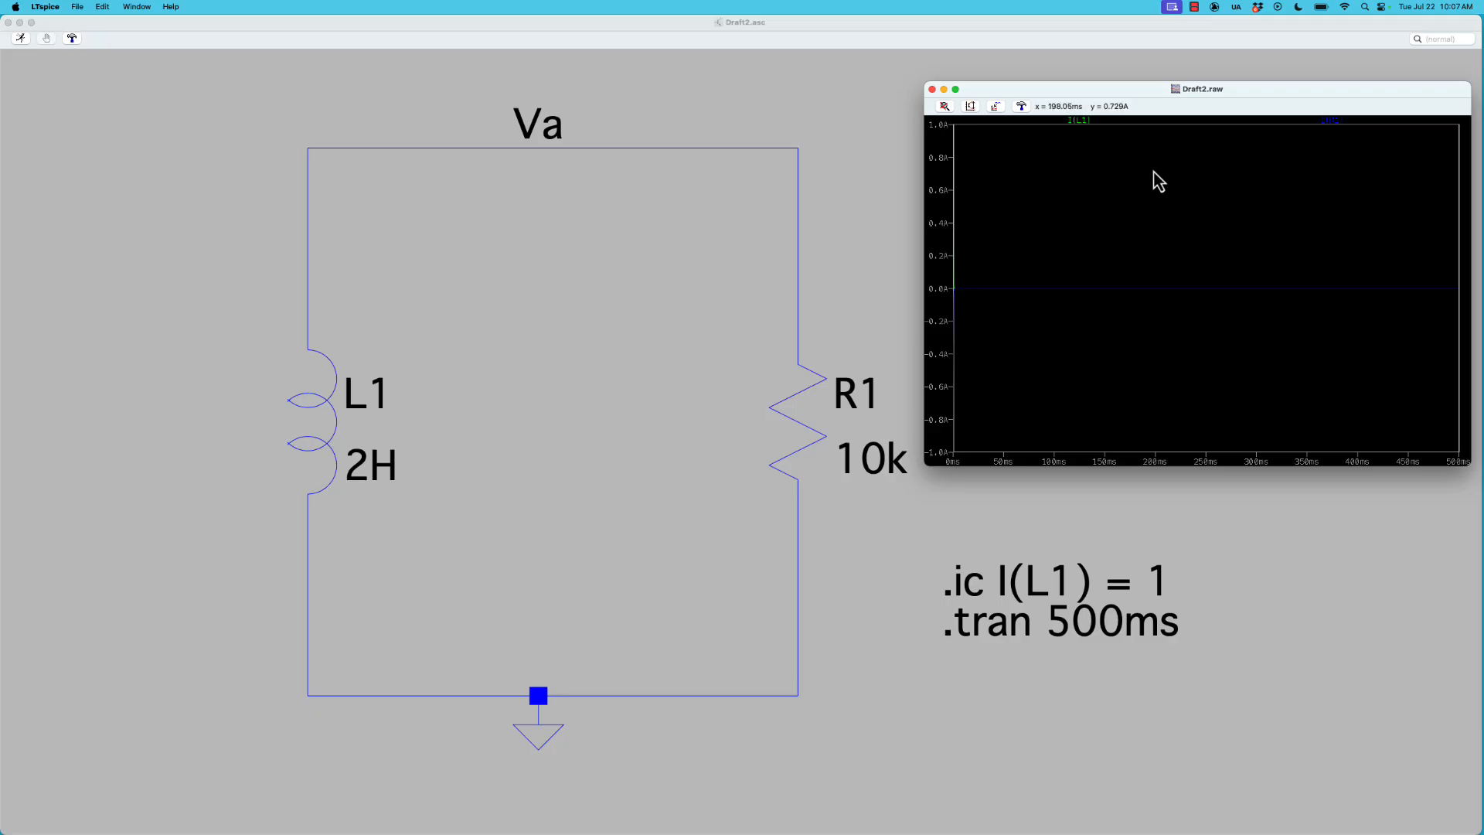
{"action": "left_click", "coordinate": [1172, 7]}
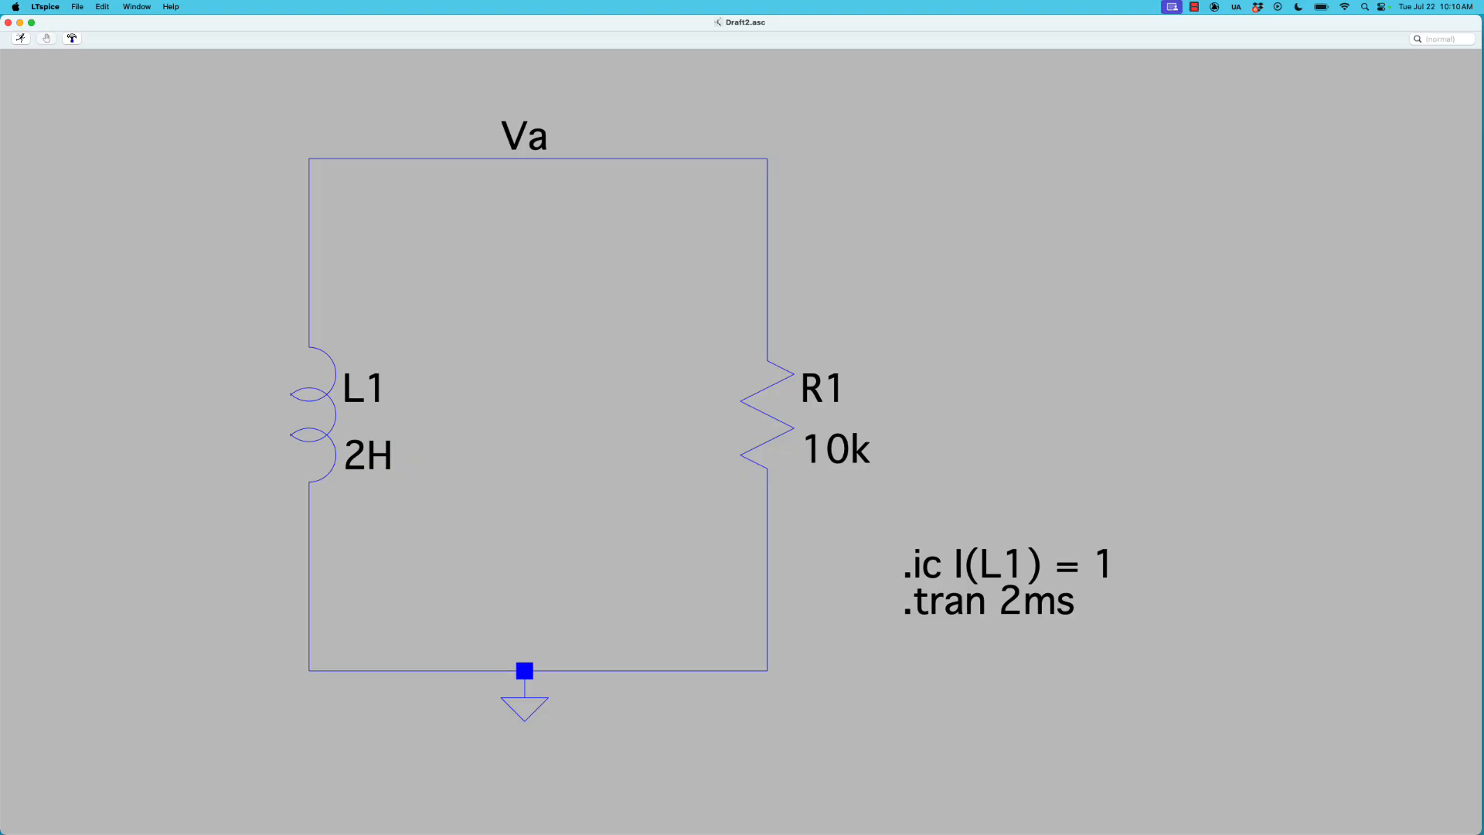
Switch to Calculator, compute the time constant as 2 ÷ 10000, and multiply it by 5
{"action": "key", "text": "super+Tab"}
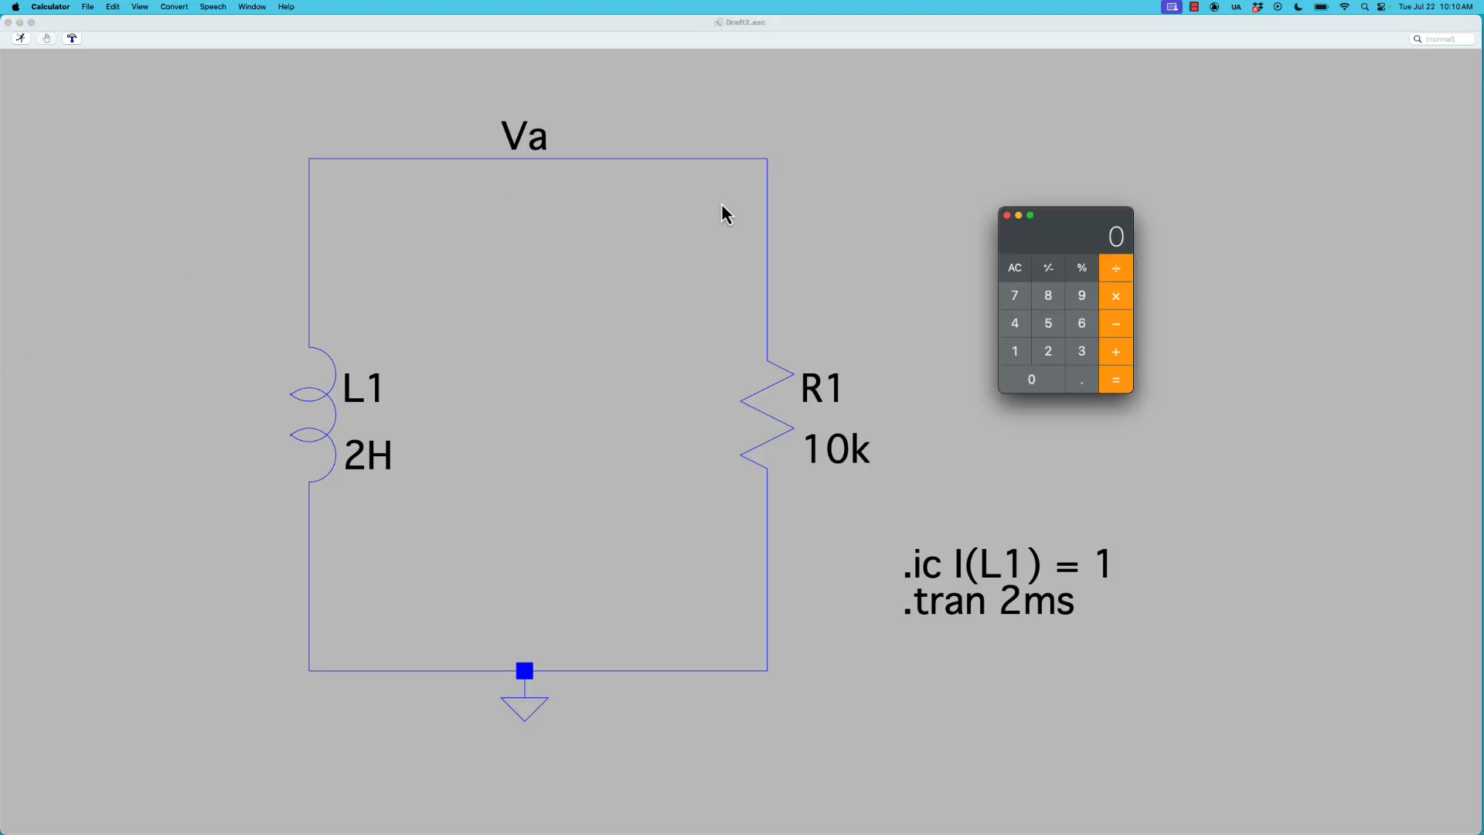
{"action": "type", "text": "10000"}
{"action": "key", "text": "Return"}
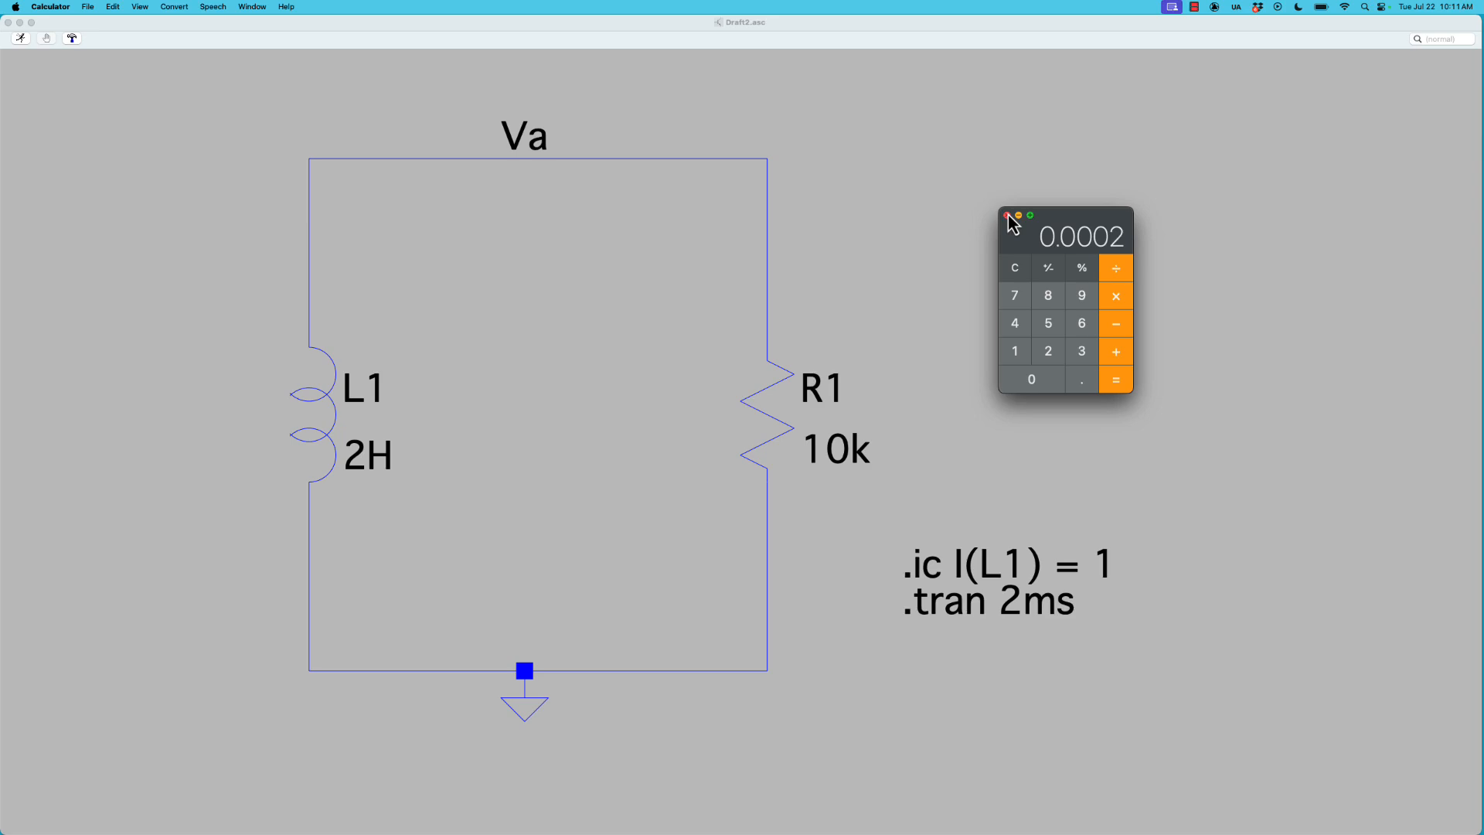
{"action": "left_click", "coordinate": [1118, 299]}
{"action": "left_click", "coordinate": [1058, 323]}
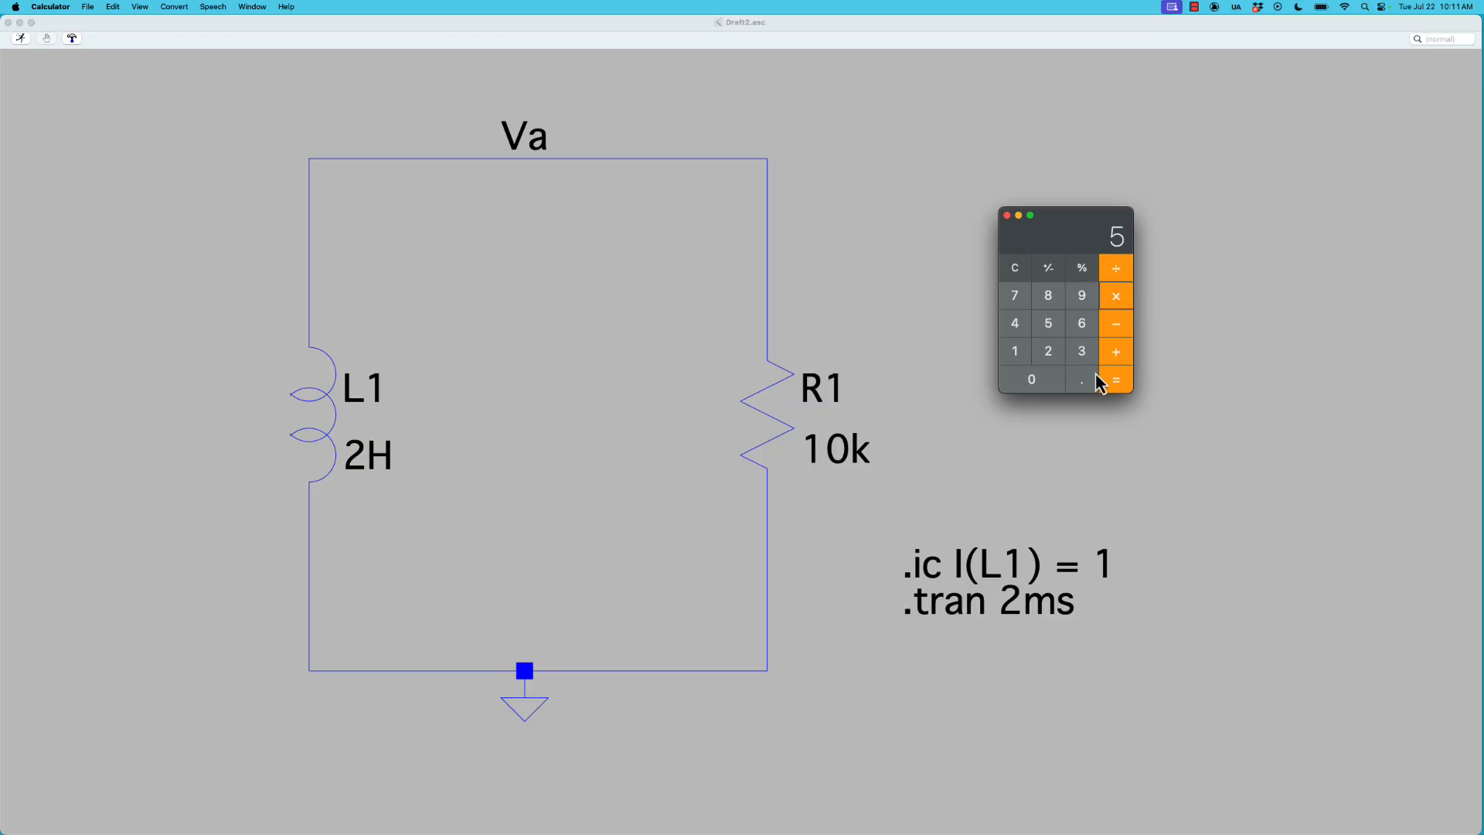
{"action": "left_click", "coordinate": [1113, 380]}
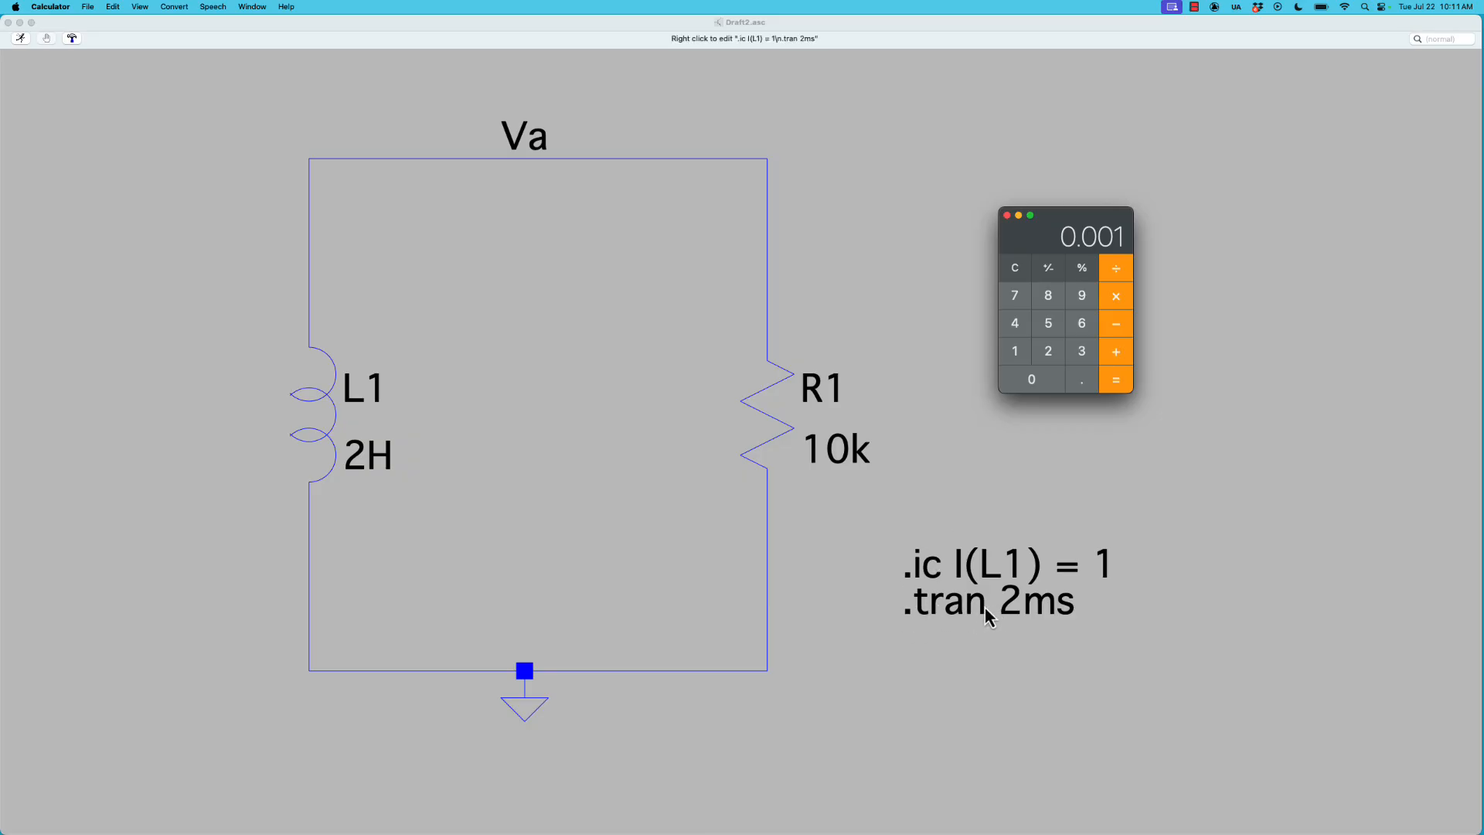
Return to the LTspice schematic, rerun the transient simulation, and reposition the I(L1) waveform window beside the circuit
{"action": "scroll", "coordinate": [632, 456], "scroll_direction": "down", "scroll_amount": 1}
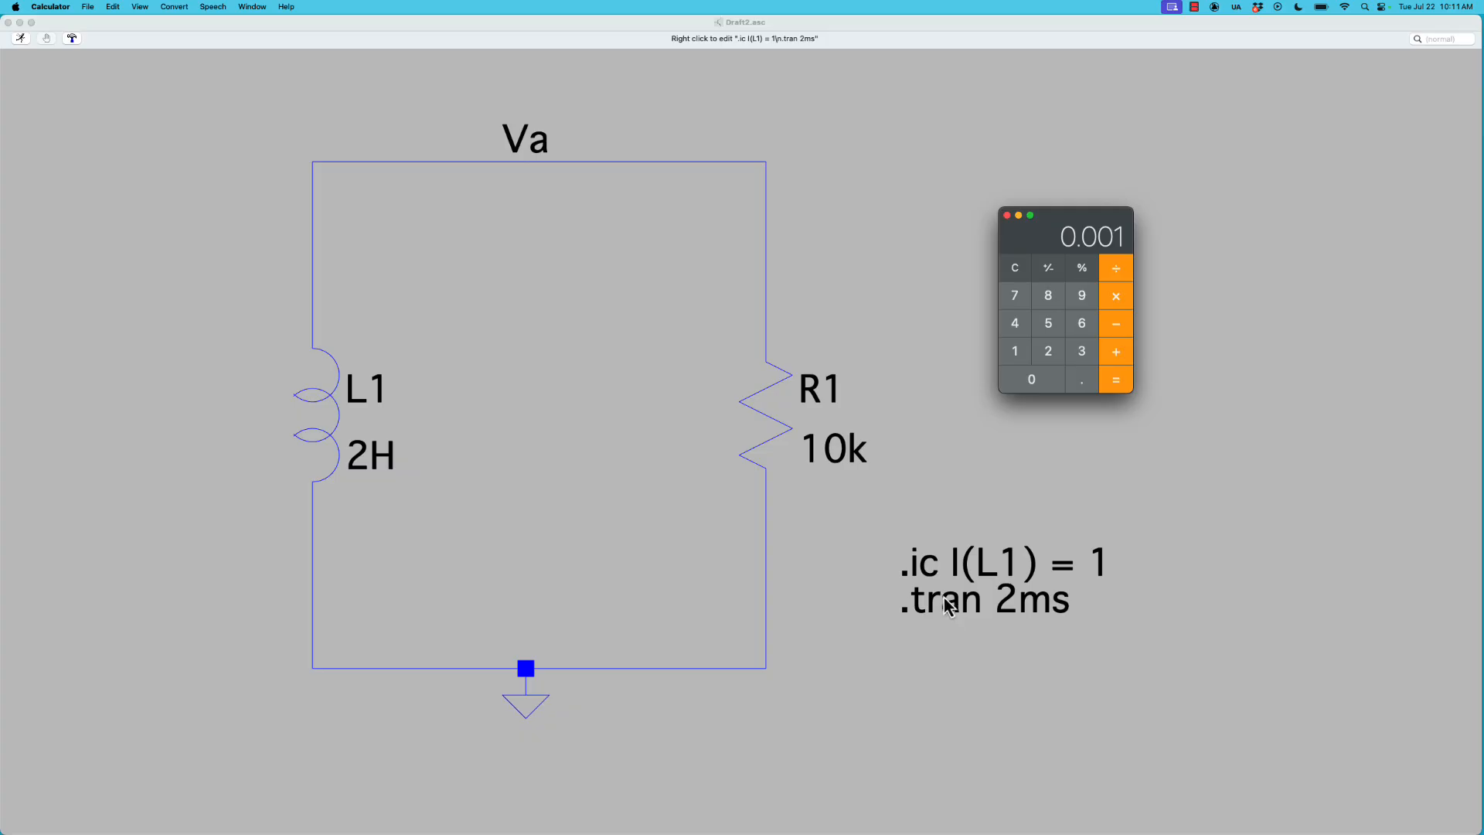
{"action": "left_click", "coordinate": [975, 611]}
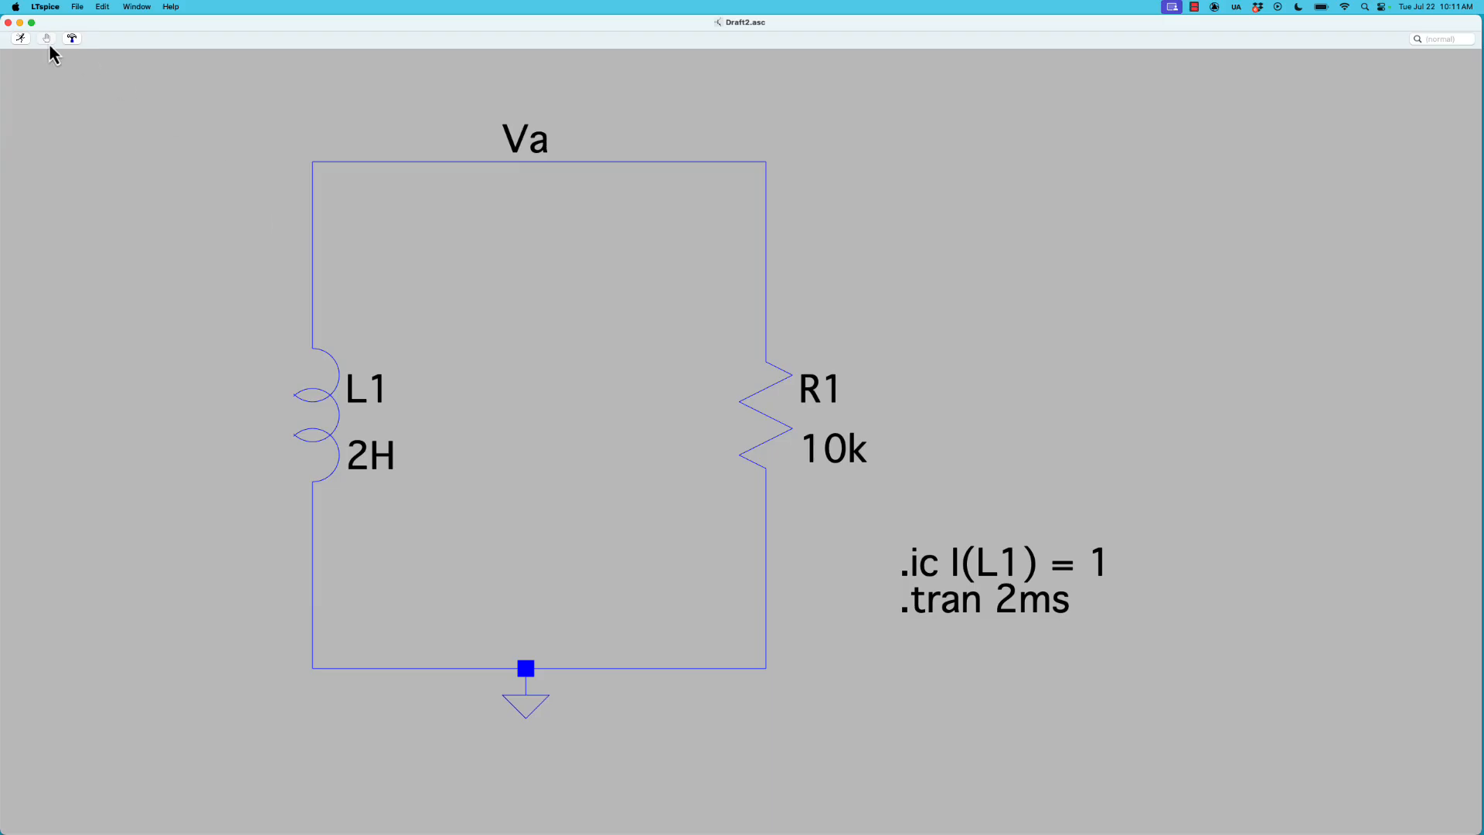
{"action": "left_click", "coordinate": [22, 38]}
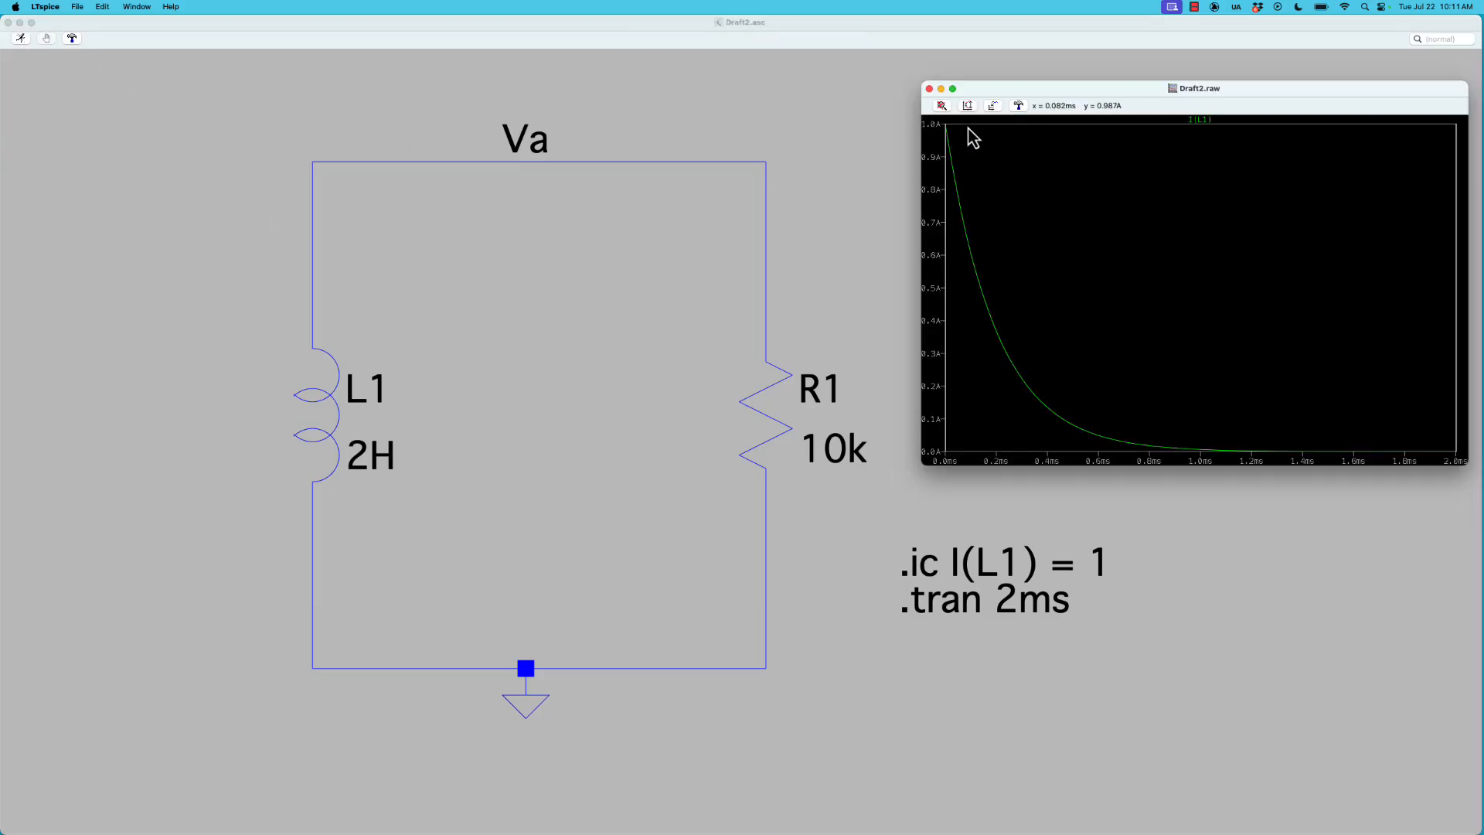
{"action": "left_click_drag", "start_coordinate": [971, 96], "coordinate": [935, 97]}
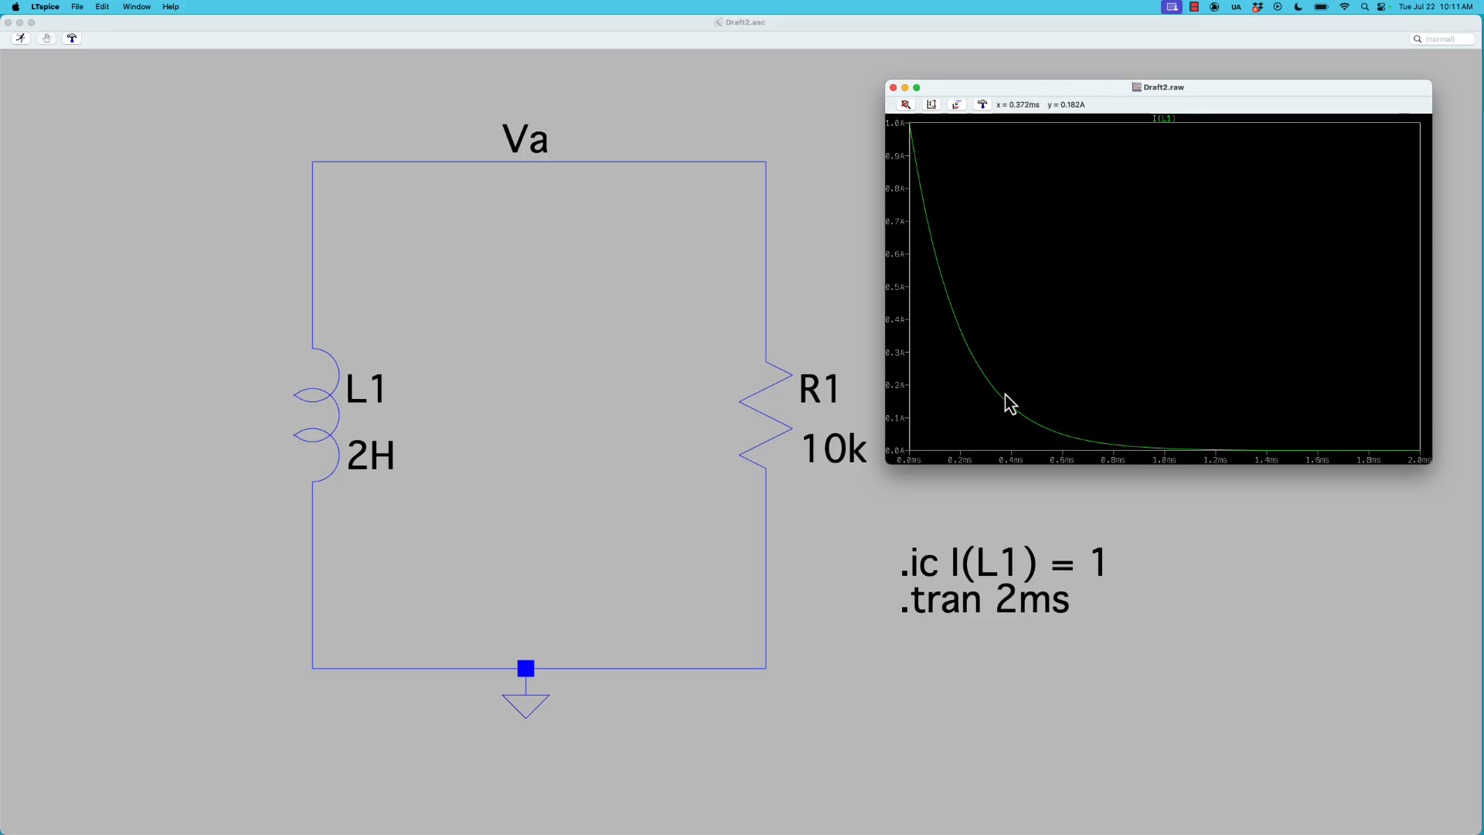
{"action": "scroll", "coordinate": [1012, 553], "scroll_direction": "down", "scroll_amount": 2}
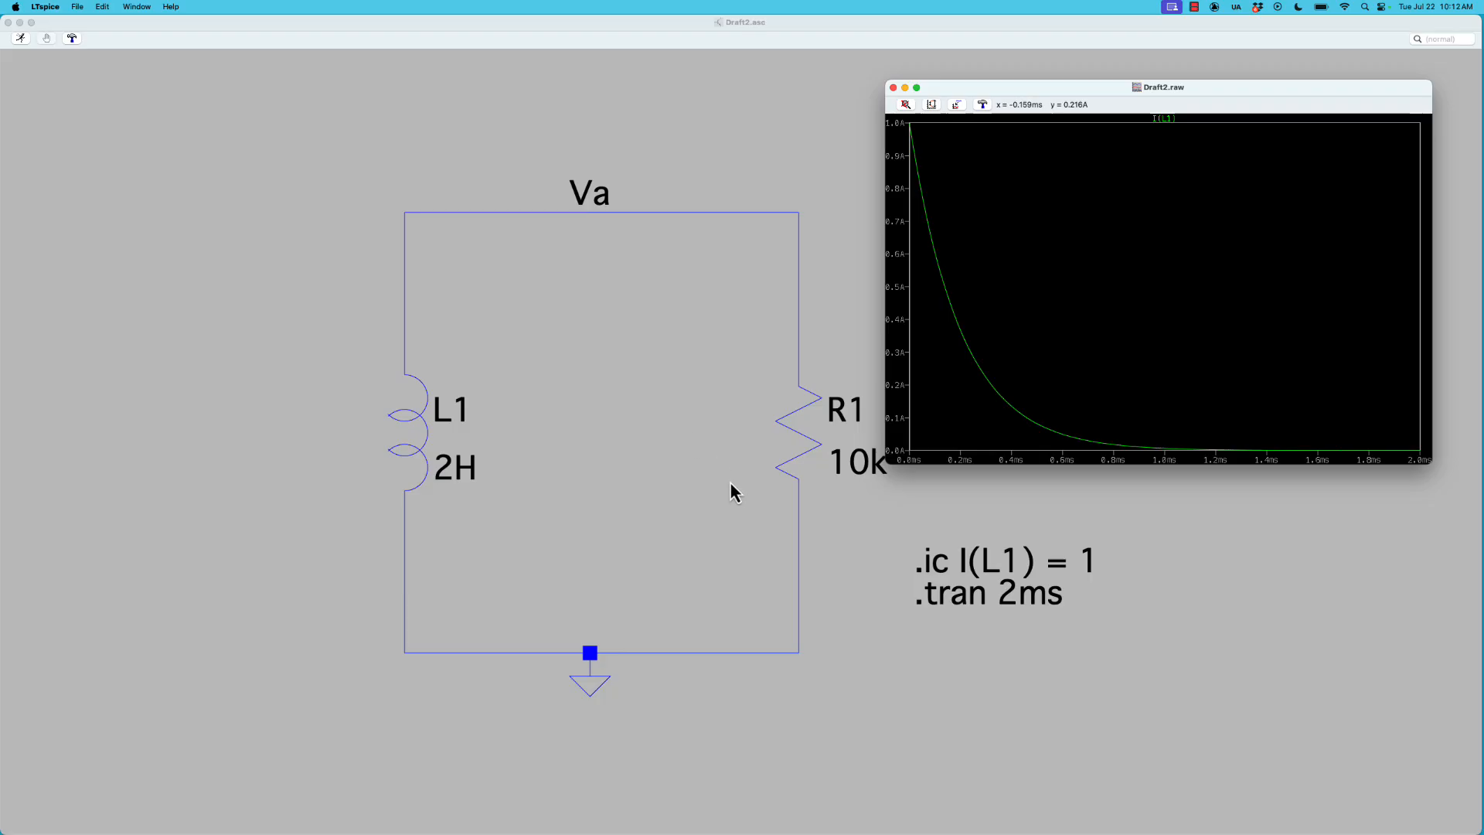
{"action": "scroll", "coordinate": [720, 482], "scroll_direction": "up", "scroll_amount": 1}
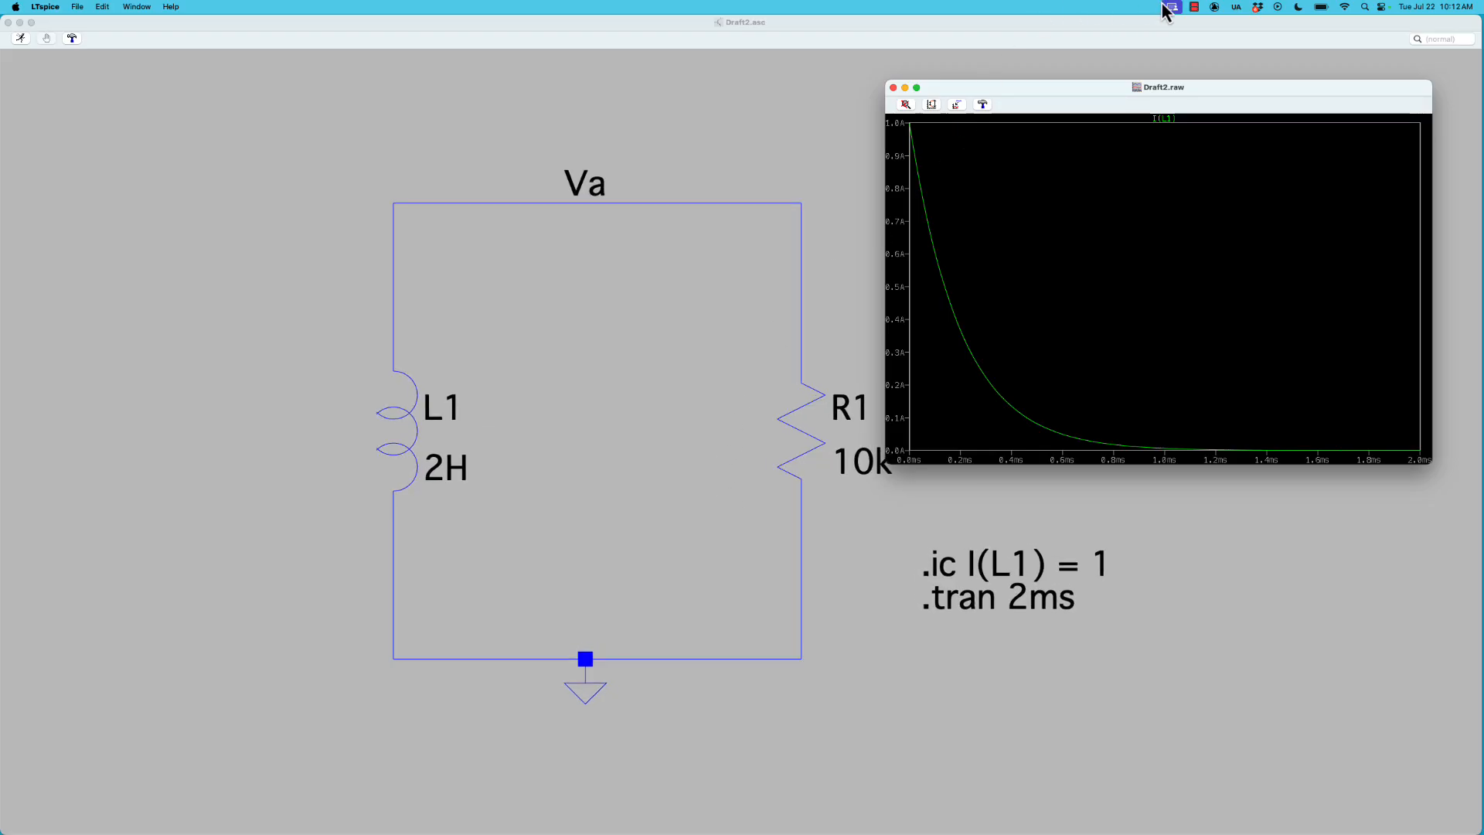